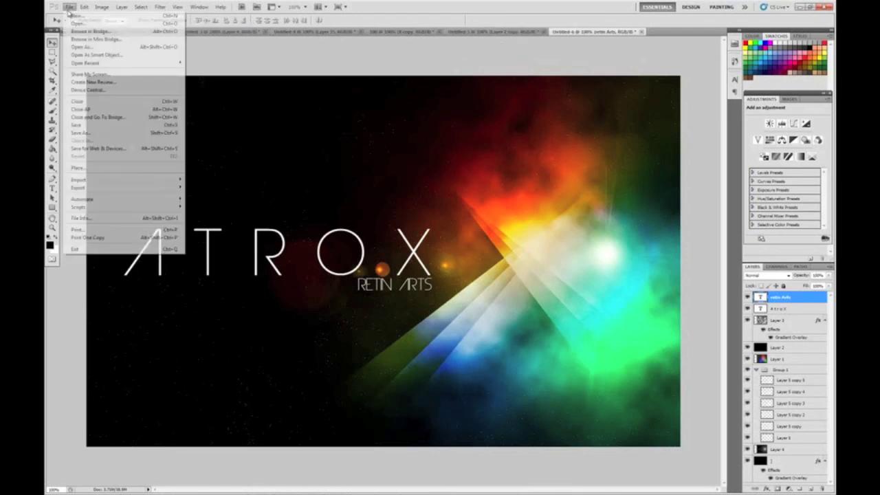
# - Create a new blank RGB document 1440 pixels wide and 900 pixels high with a white background
pyautogui.click(83, 21)
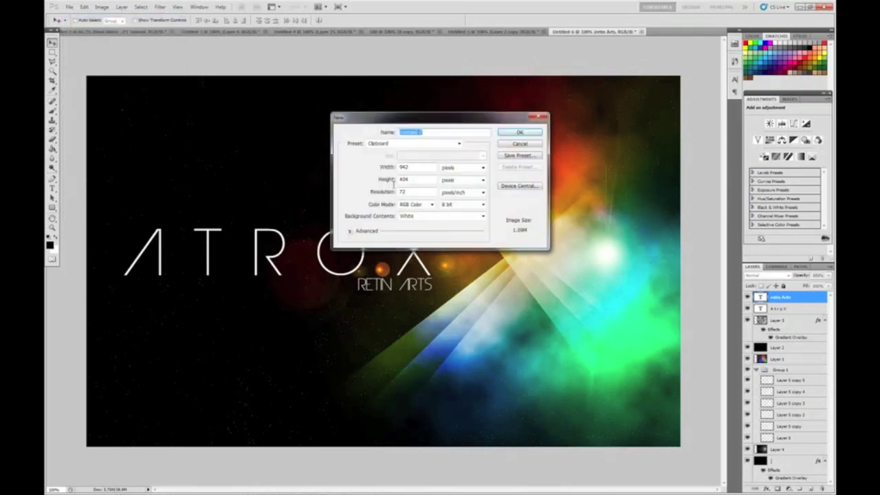
pyautogui.doubleClick(415, 166)
pyautogui.write('1440')
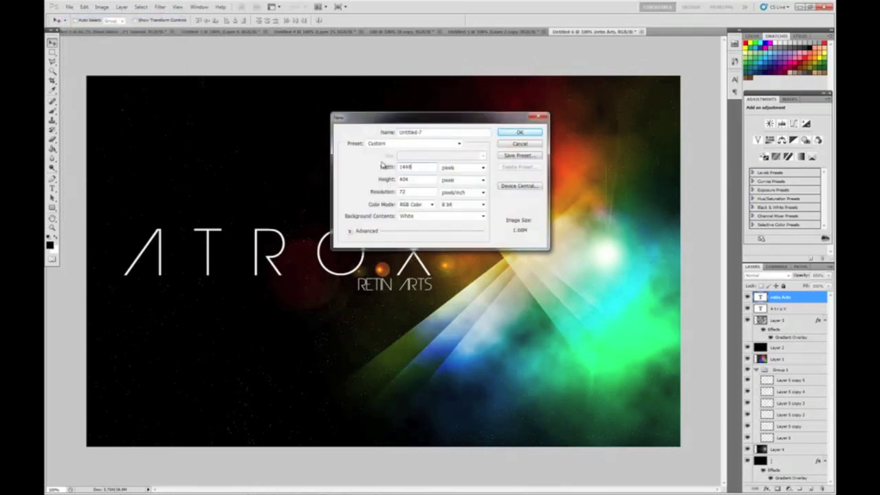
pyautogui.press('Tab')
pyautogui.write('9')
pyautogui.press('Return')
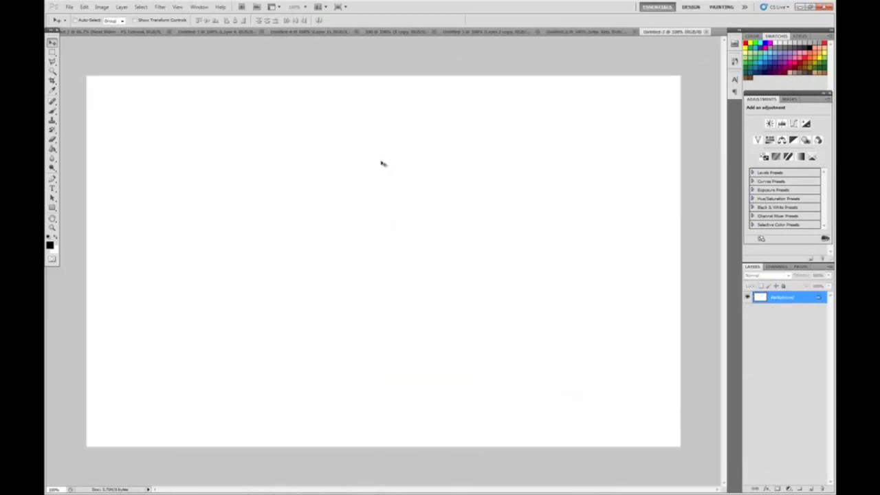
# - Fill the background with black and convert it into a regular layer with the default name
pyautogui.press('g')
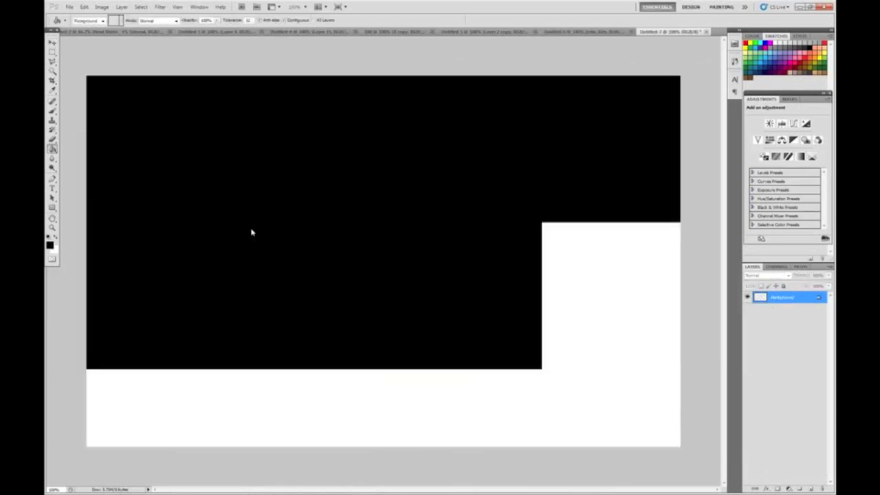
pyautogui.click(250, 230)
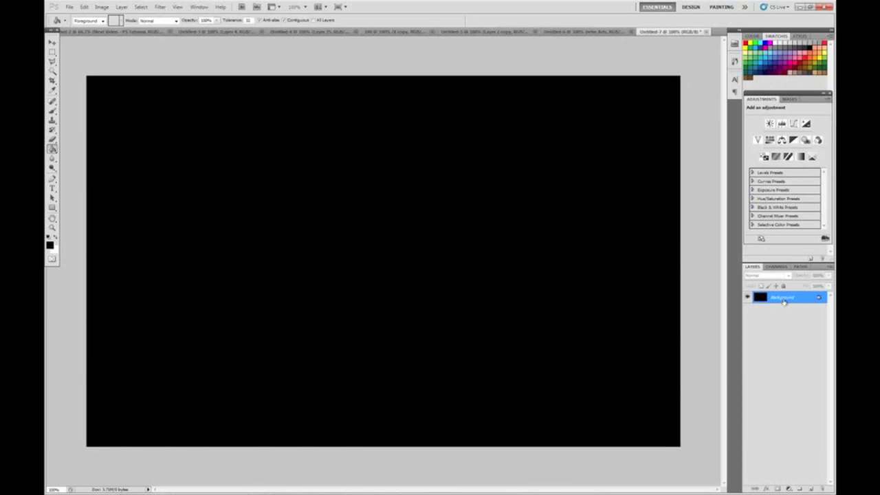
pyautogui.doubleClick(795, 297)
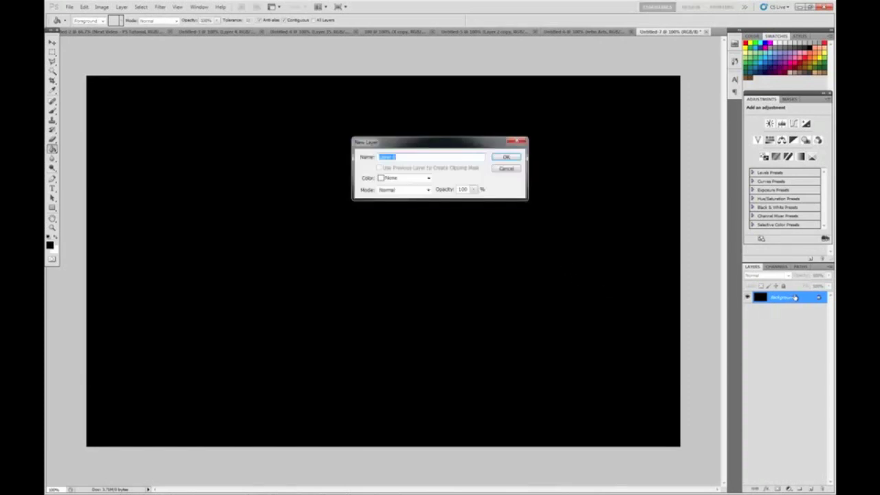
pyautogui.press('Return')
# - Add a Gradient Overlay to the black layer, using the Radial style with the black-to-white gradient reversed
pyautogui.doubleClick(808, 303)
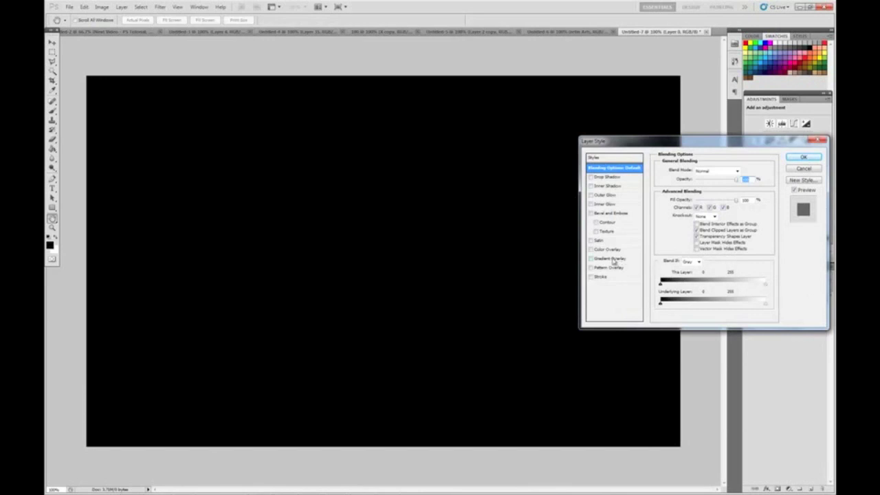
pyautogui.click(616, 259)
pyautogui.click(697, 198)
pyautogui.click(695, 214)
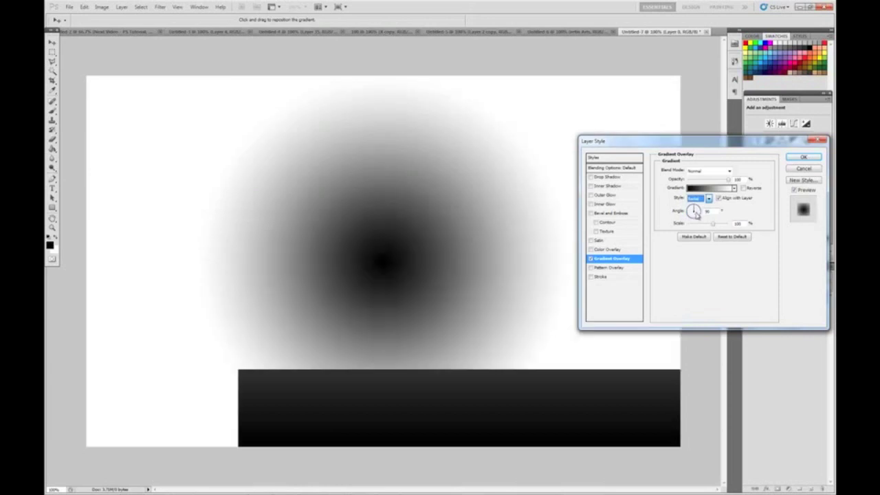
pyautogui.click(742, 188)
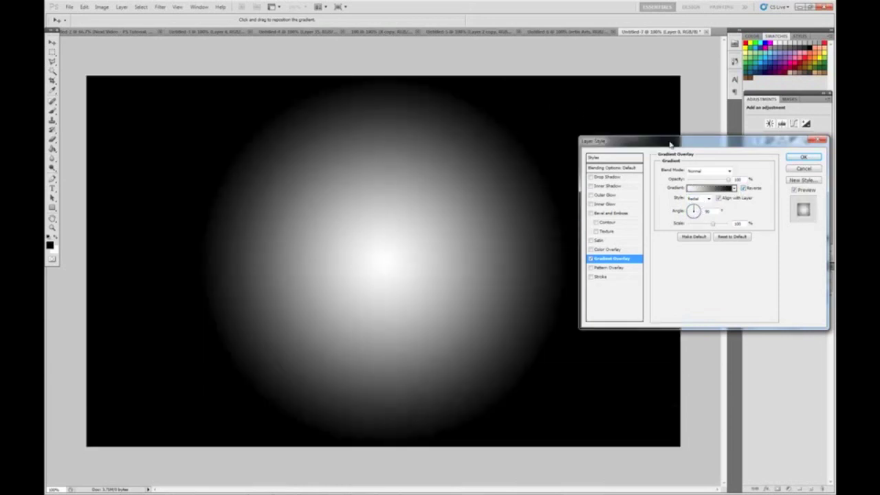
# - Set the gradient overlay's opacity to 50% and move its glow up so it is centred near the canvas's upper edge
pyautogui.moveTo(745, 179); pyautogui.dragTo(729, 178)
pyautogui.write('50')
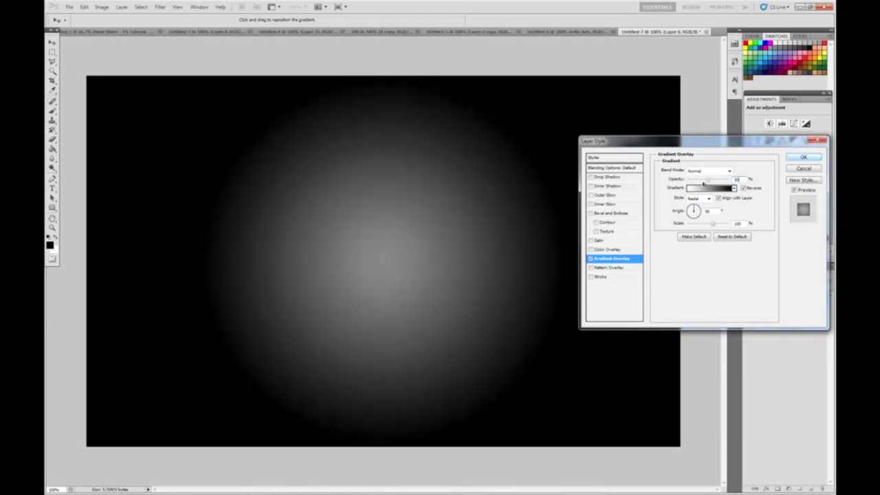
pyautogui.moveTo(409, 198); pyautogui.dragTo(407, 87)
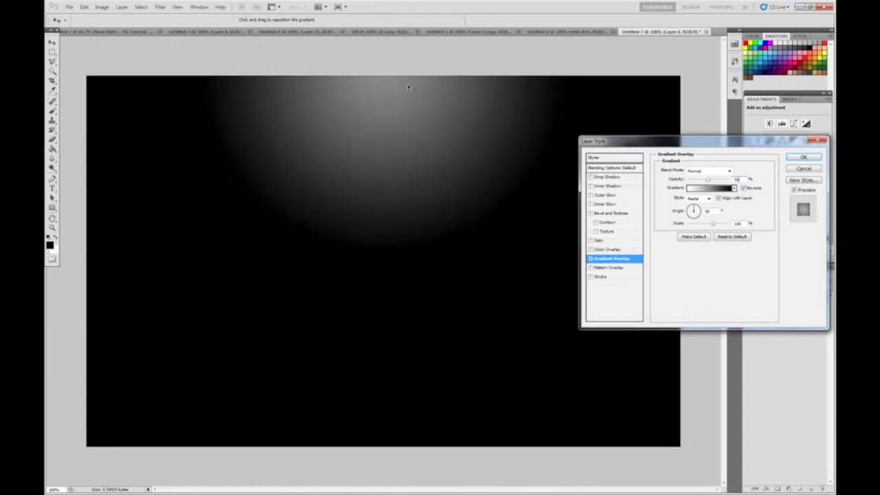
pyautogui.click(803, 157)
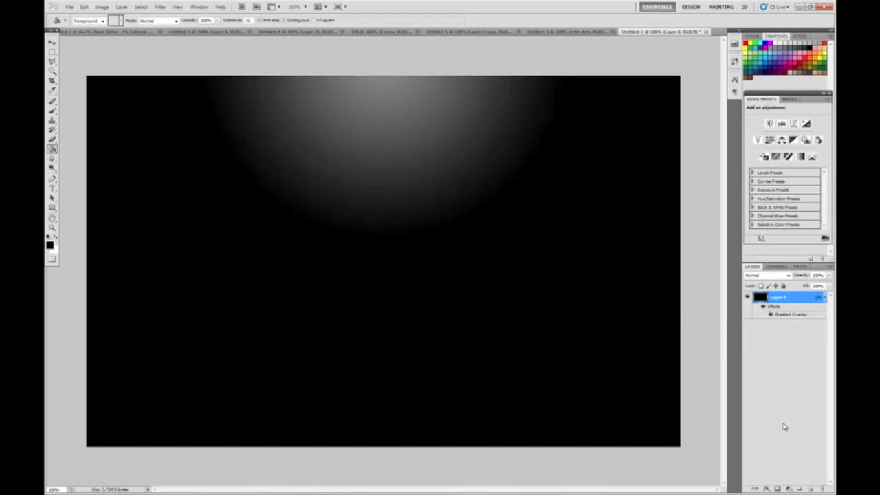
# - Add a new layer above the gradient layer and fill it with white
pyautogui.click(809, 488)
pyautogui.press('x')
pyautogui.click(325, 258)
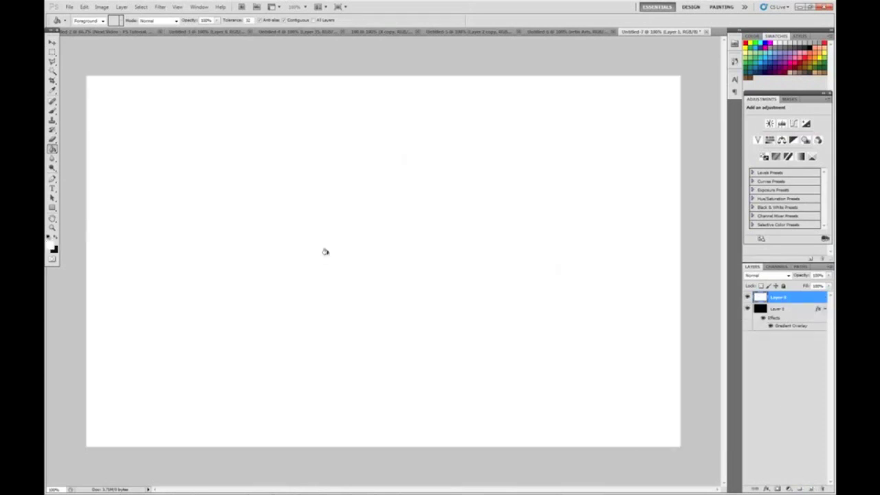
# - Render Lighting Effects on the white layer using the RGB Lights style
pyautogui.click(161, 7)
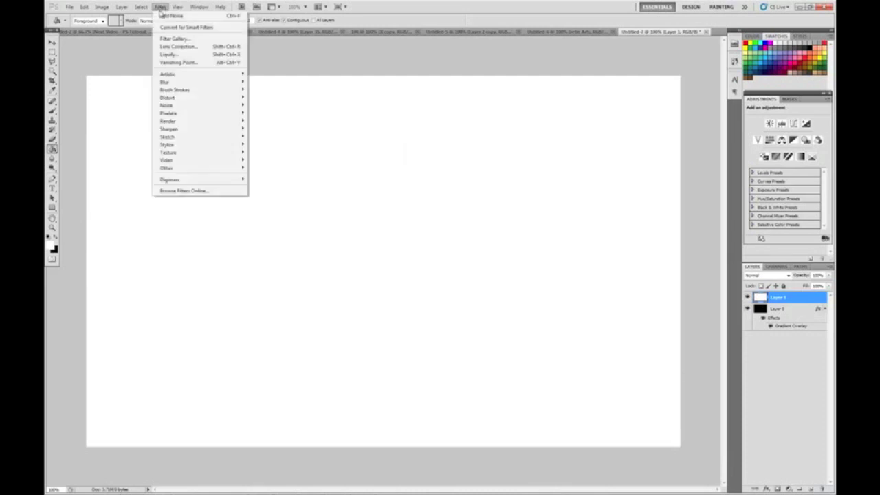
pyautogui.moveTo(172, 122)
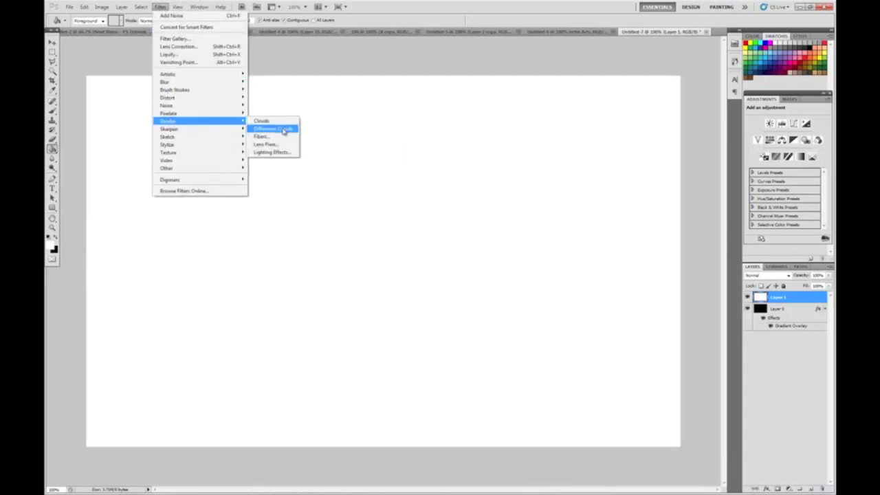
pyautogui.click(278, 154)
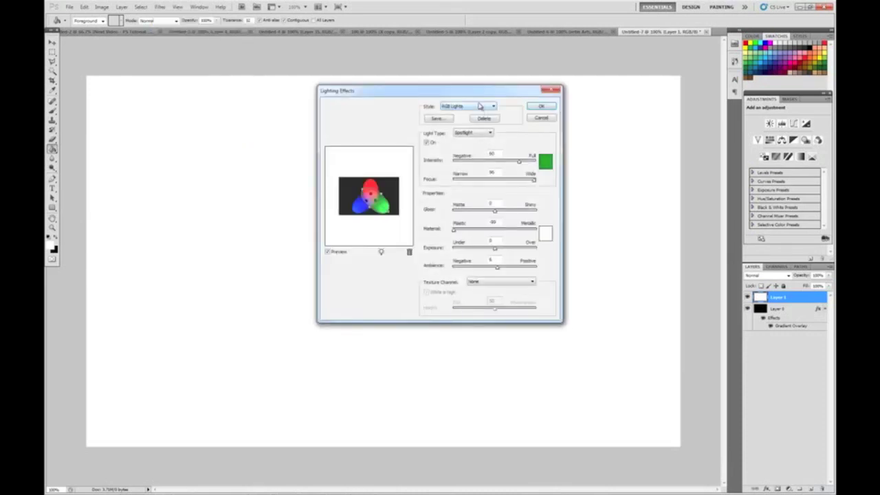
pyautogui.click(485, 107)
pyautogui.click(459, 172)
pyautogui.click(540, 107)
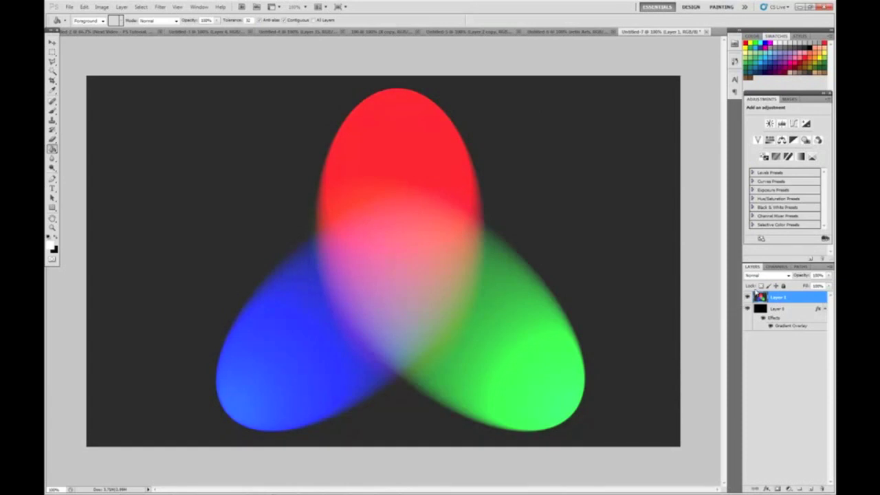
# - Set the coloured lights layer's blend mode to Overlay and apply a Gaussian Blur with an 80-pixel radius
pyautogui.click(756, 275)
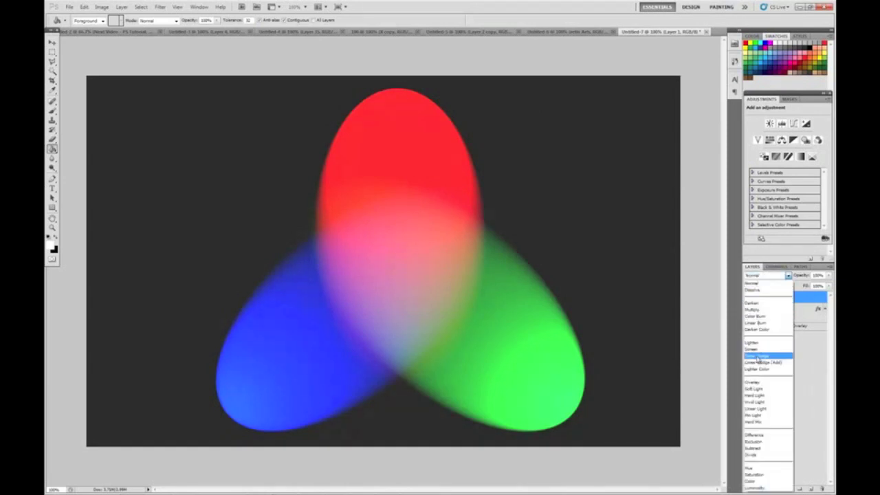
pyautogui.click(757, 383)
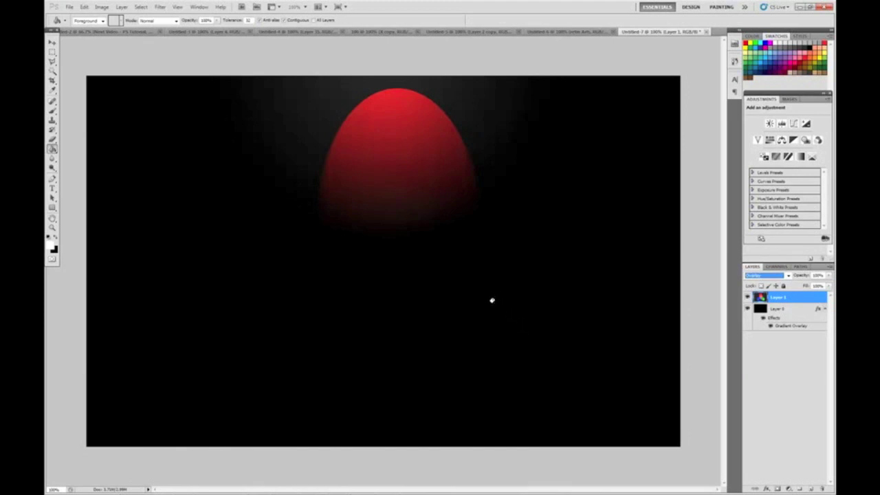
pyautogui.click(159, 7)
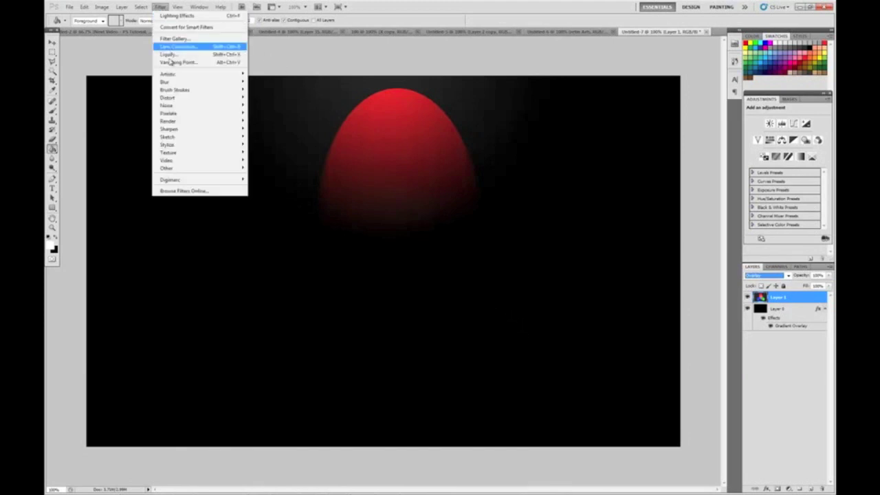
pyautogui.moveTo(173, 84)
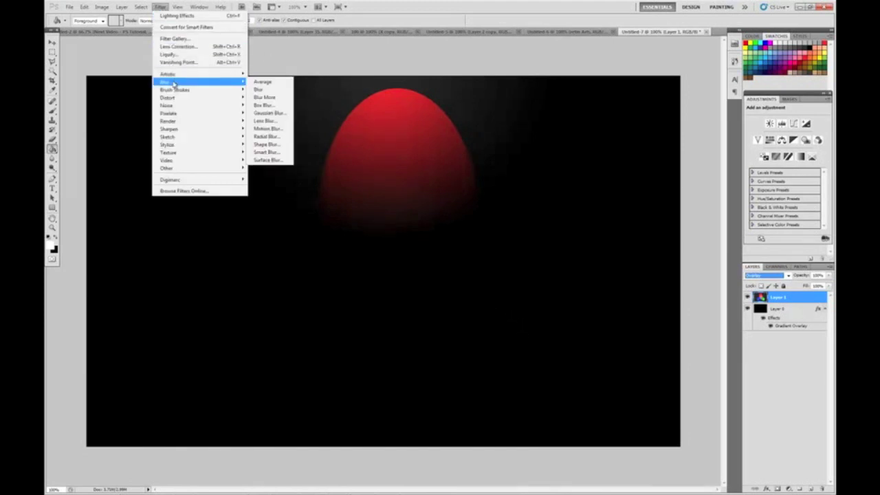
pyautogui.click(268, 113)
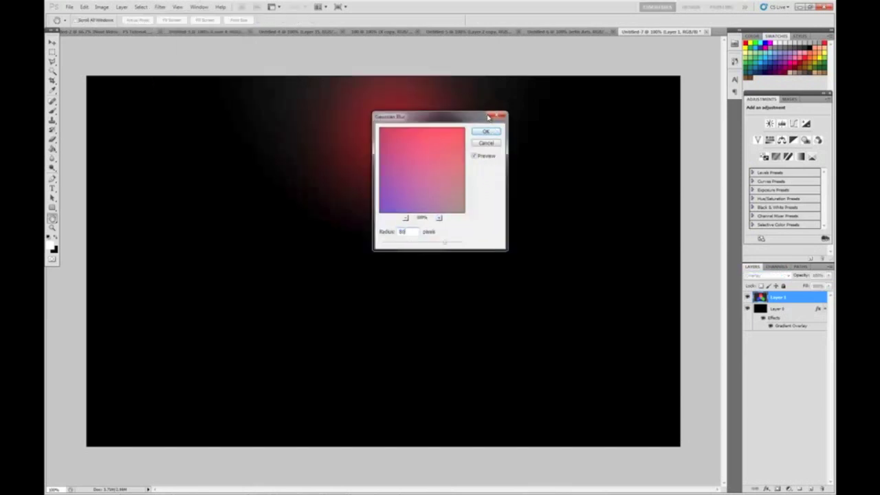
pyautogui.click(486, 132)
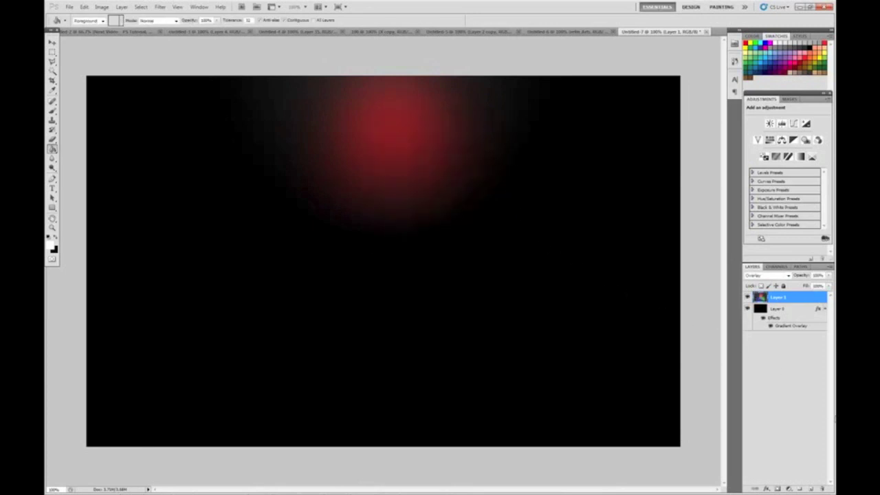
# - Add another new layer on top and fill it with black
pyautogui.click(811, 489)
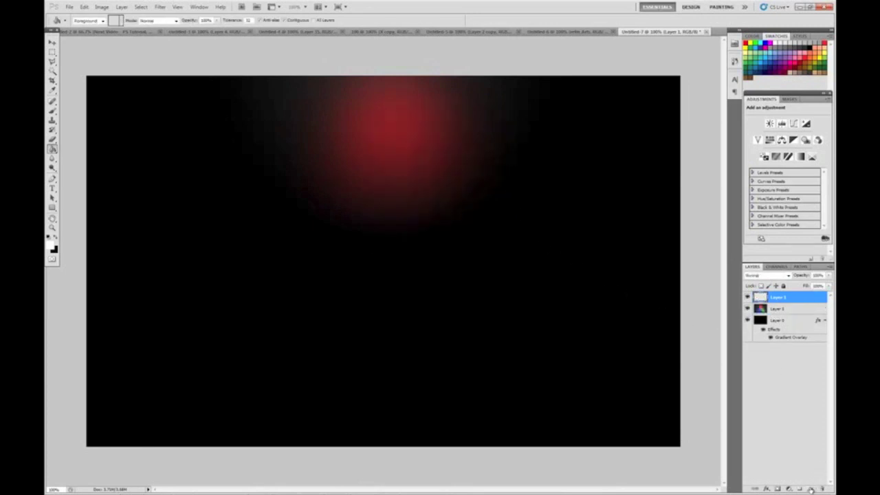
pyautogui.press('x')
pyautogui.click(274, 239)
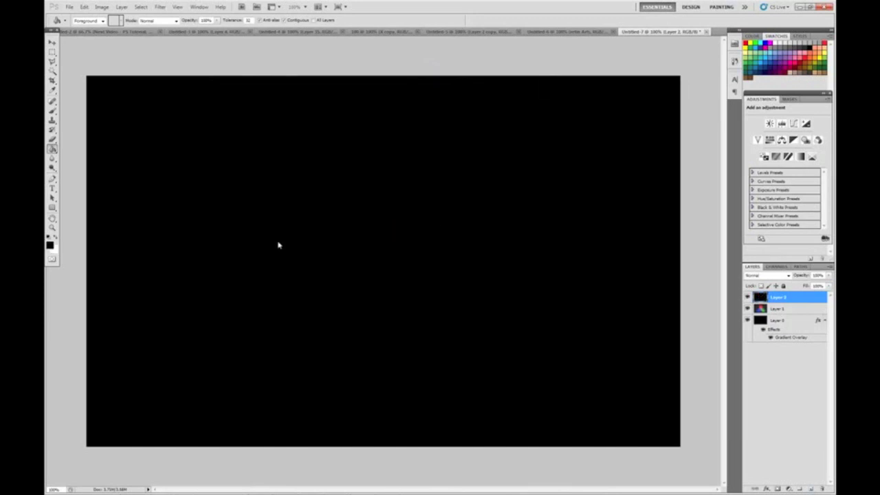
# - Add 10% Gaussian monochromatic noise to the top black layer and set its blend mode to Screen
pyautogui.click(159, 7)
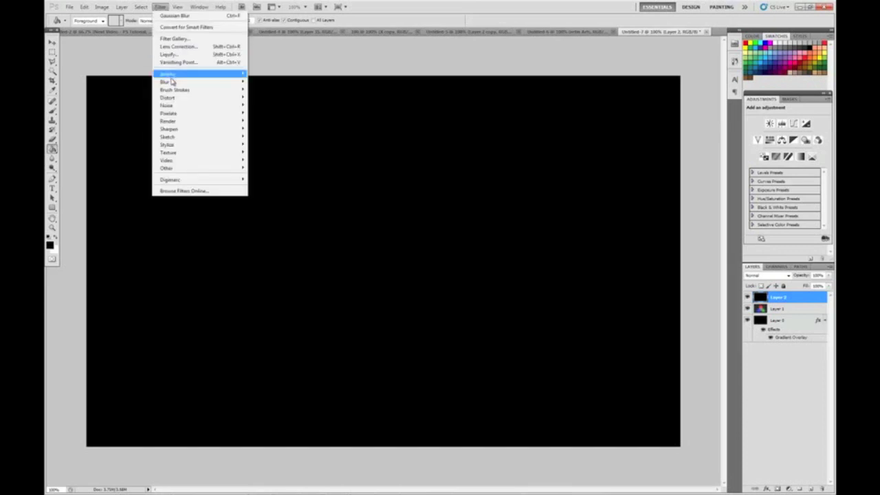
pyautogui.moveTo(216, 105)
pyautogui.click(265, 105)
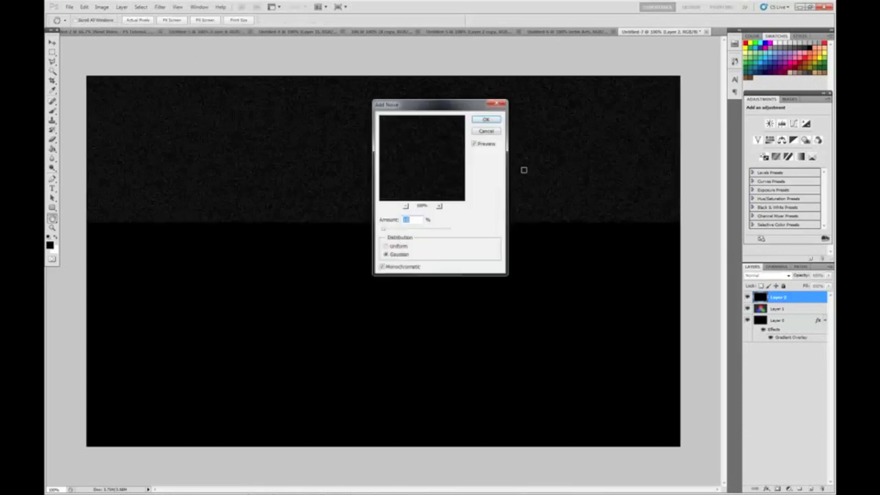
pyautogui.write('10')
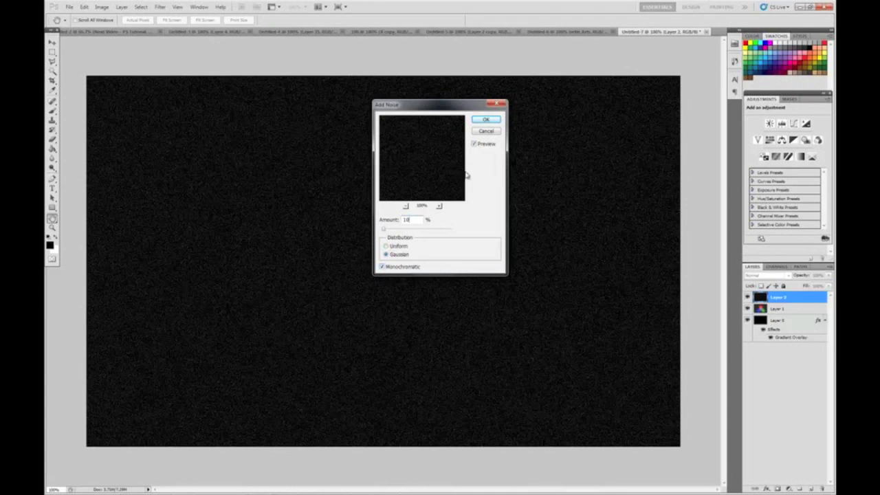
pyautogui.click(486, 119)
pyautogui.press('g')
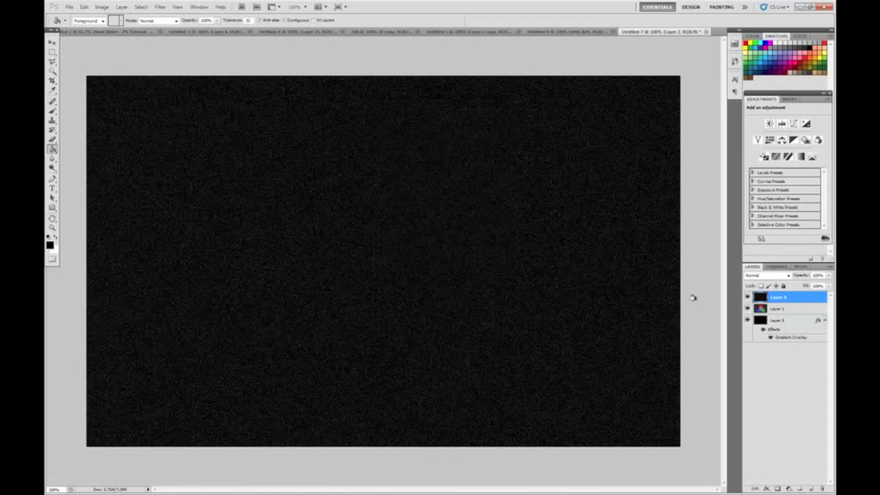
pyautogui.click(764, 276)
pyautogui.click(755, 350)
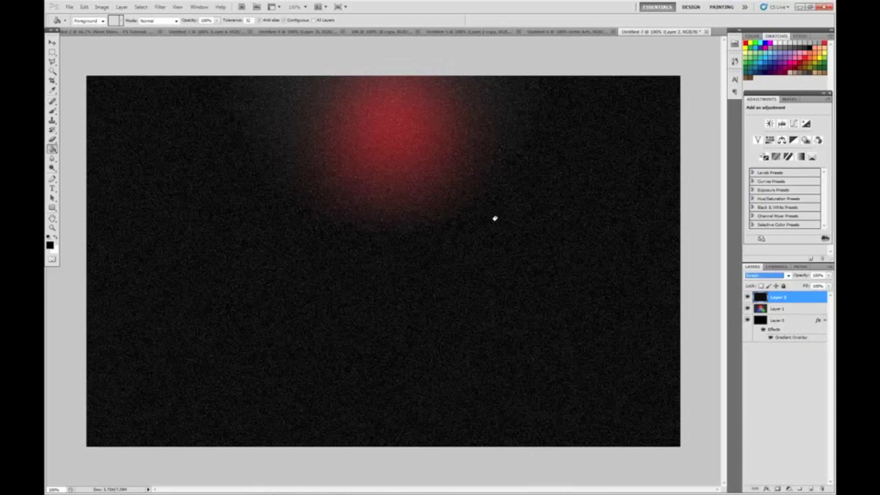
# - Adjust the noise layer's Levels to a black input of 65 and a white input of 99, leaving sparse stars
pyautogui.click(101, 7)
pyautogui.moveTo(155, 32)
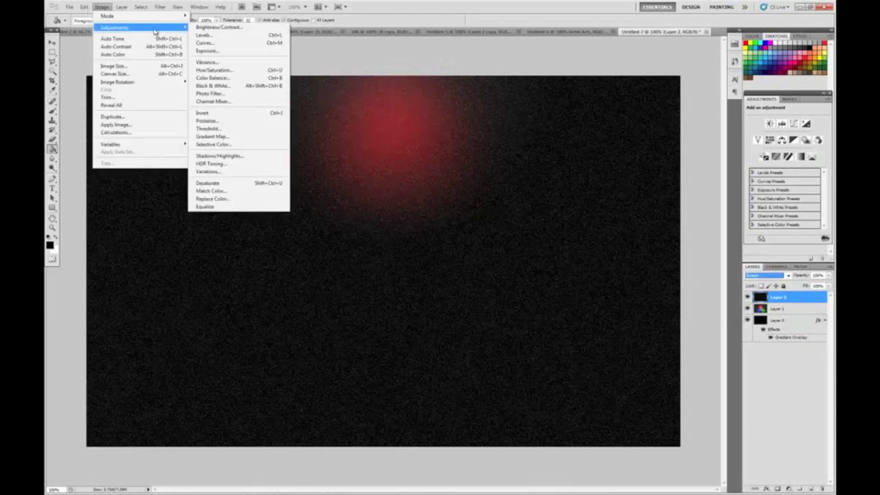
pyautogui.click(206, 36)
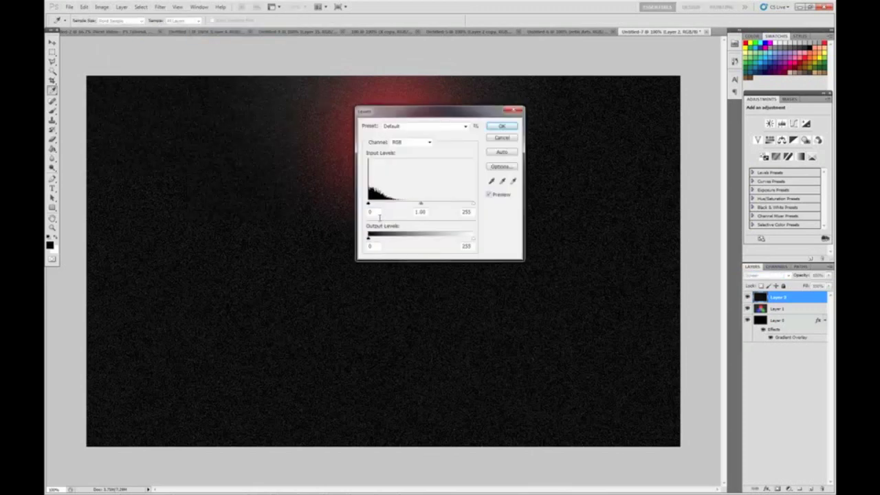
pyautogui.write('60')
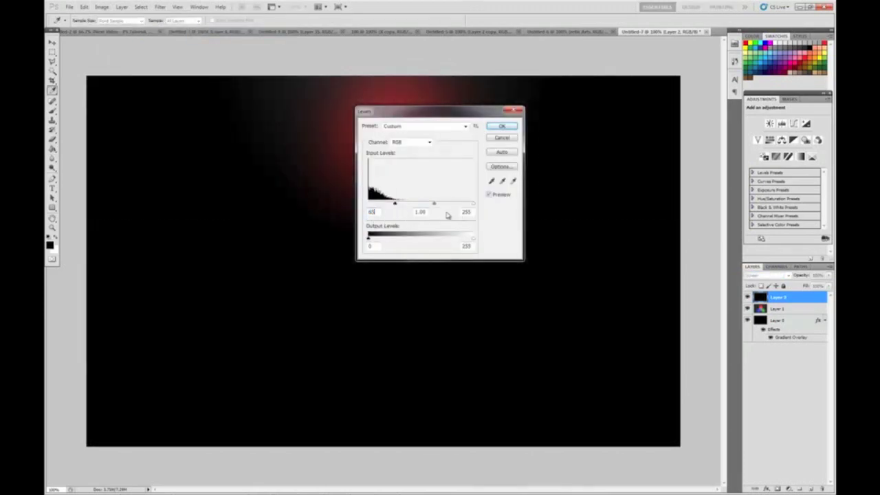
pyautogui.doubleClick(467, 211)
pyautogui.write('99')
pyautogui.click(502, 127)
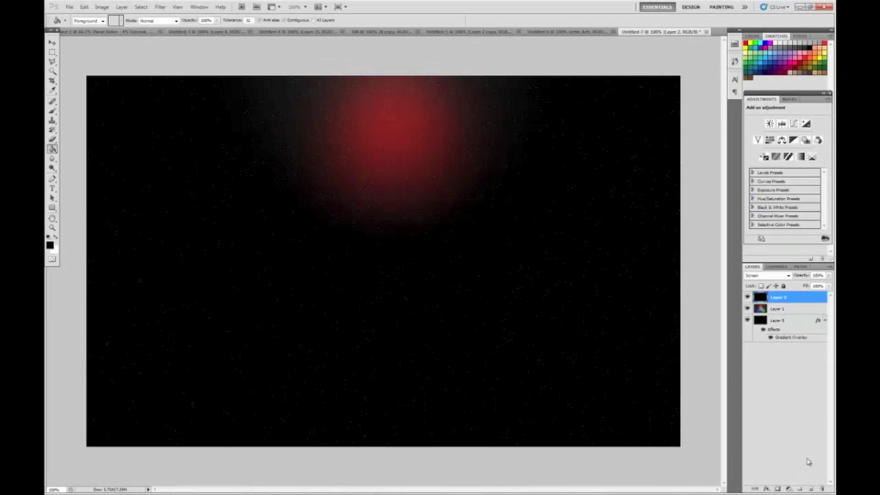
# - Add a new layer above the star layer and render Clouds on it
pyautogui.click(812, 489)
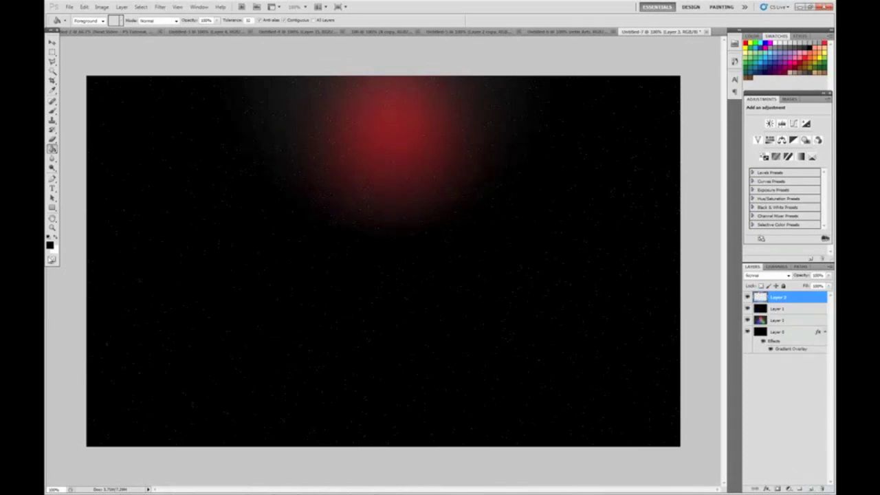
pyautogui.click(160, 7)
pyautogui.moveTo(216, 122)
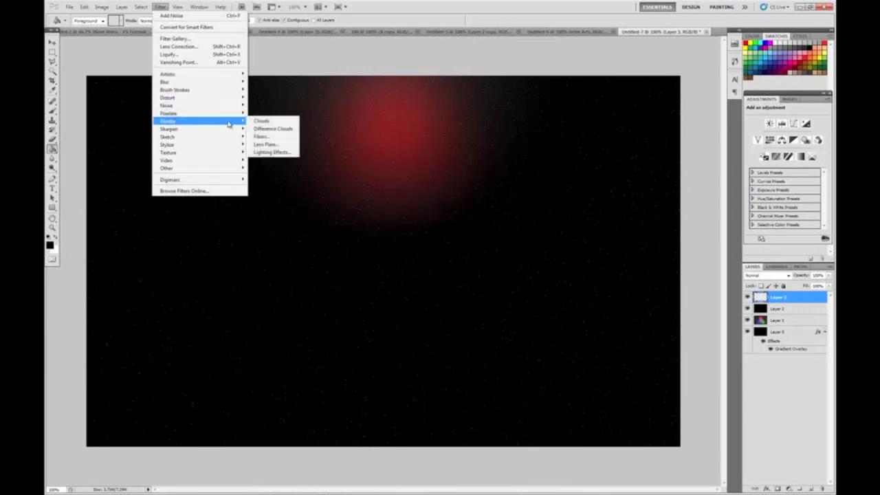
pyautogui.click(251, 121)
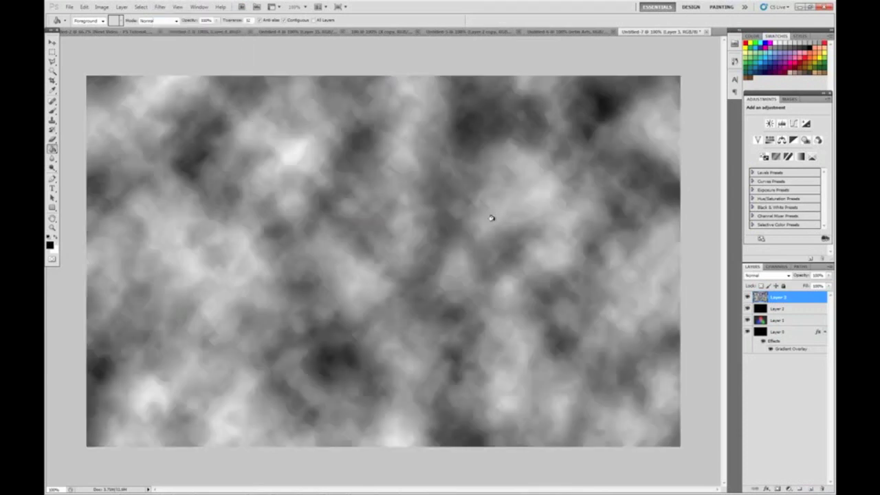
# - Set the clouds layer's blend mode to Overlay and give it a Gradient Overlay effect that also blends in Overlay mode
pyautogui.click(754, 276)
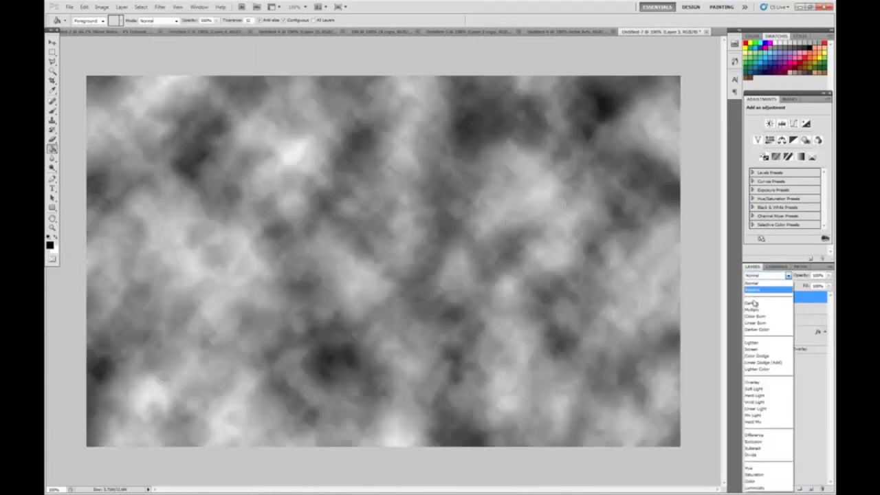
pyautogui.click(753, 387)
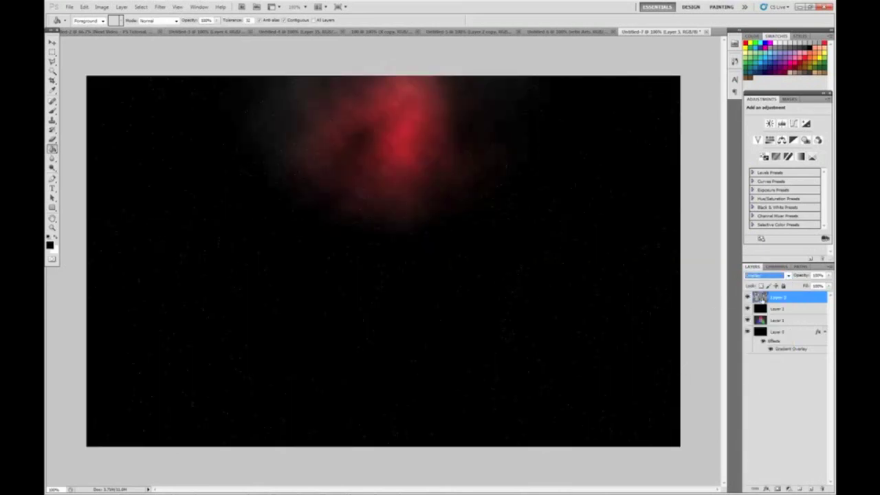
pyautogui.doubleClick(821, 297)
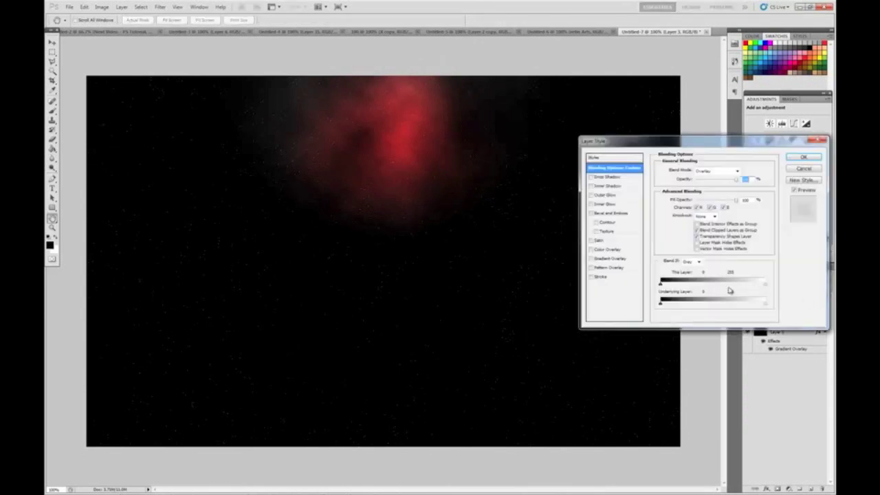
pyautogui.click(617, 259)
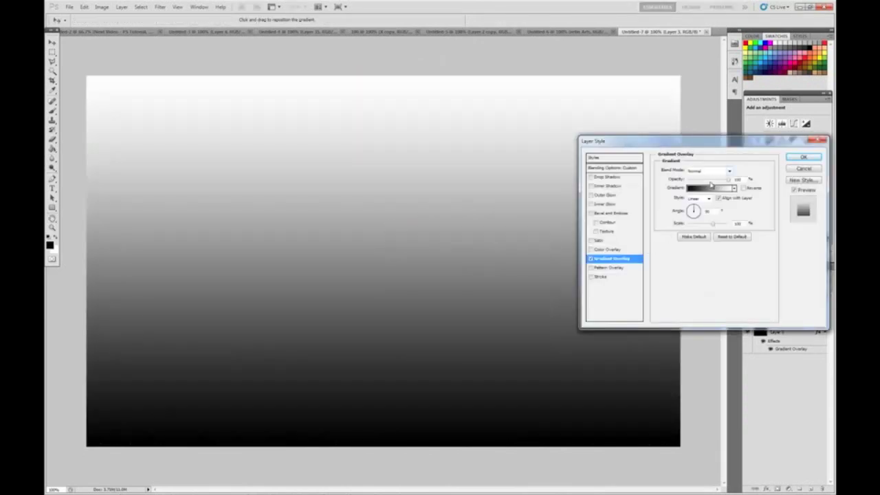
pyautogui.click(708, 170)
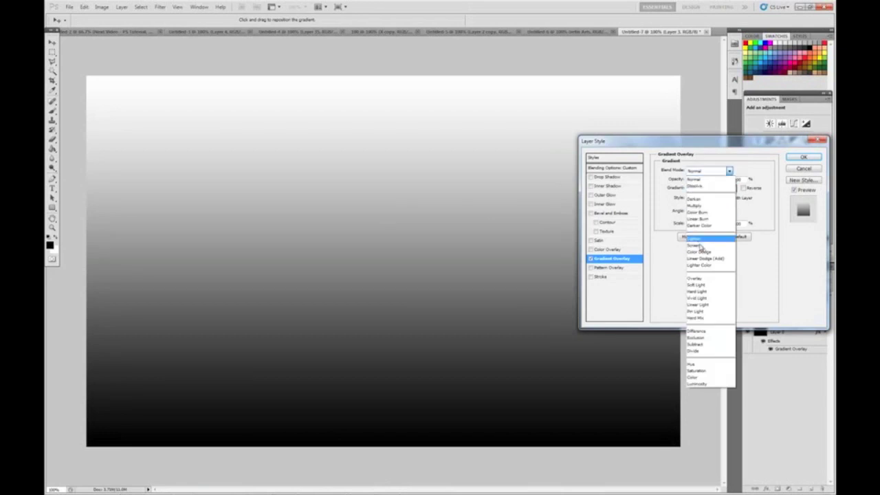
pyautogui.click(695, 278)
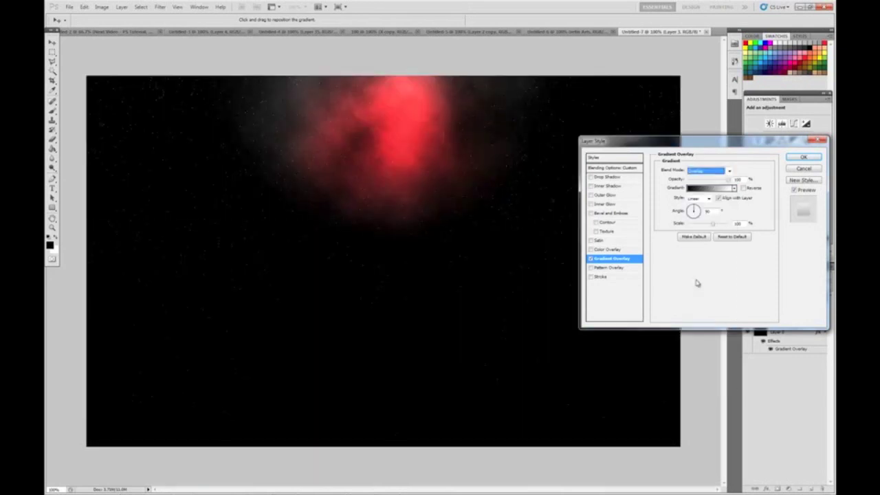
# - Load the Yellow, Violet, Orange, Blue preset for the gradient overlay and place its end colour stops at 0% and 100%
pyautogui.click(696, 189)
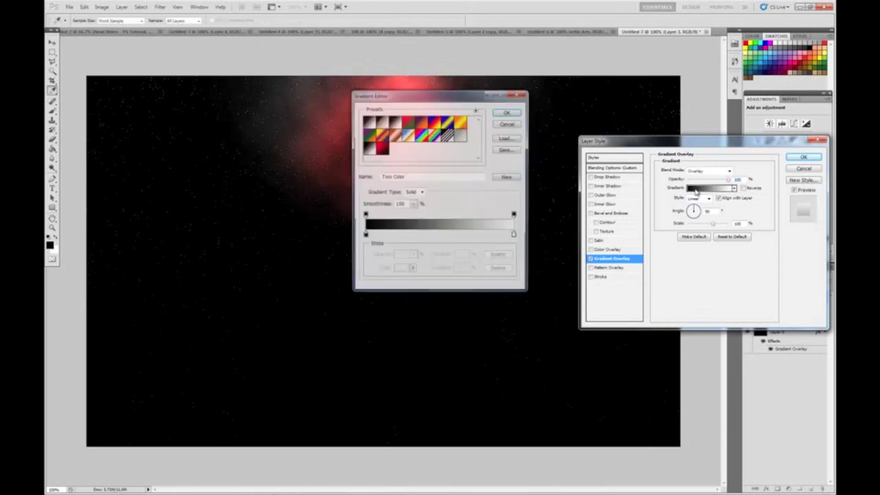
pyautogui.click(381, 147)
pyautogui.moveTo(371, 235); pyautogui.dragTo(364, 235)
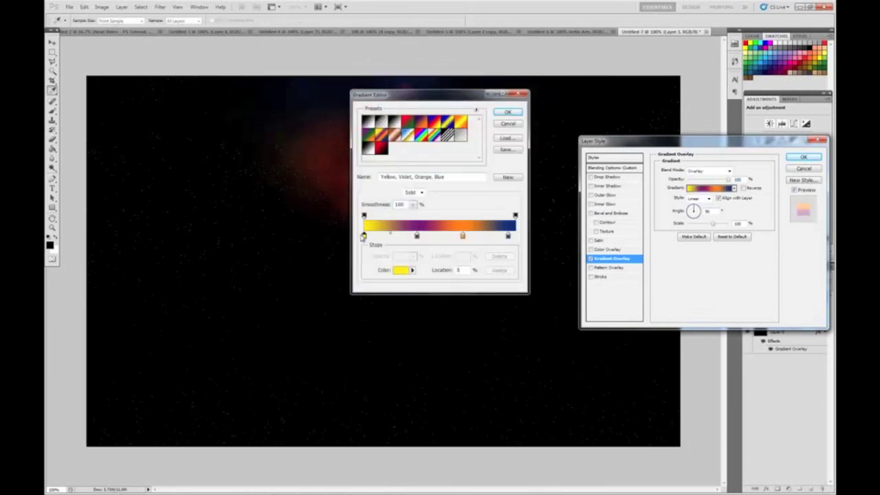
pyautogui.moveTo(509, 237); pyautogui.dragTo(530, 241)
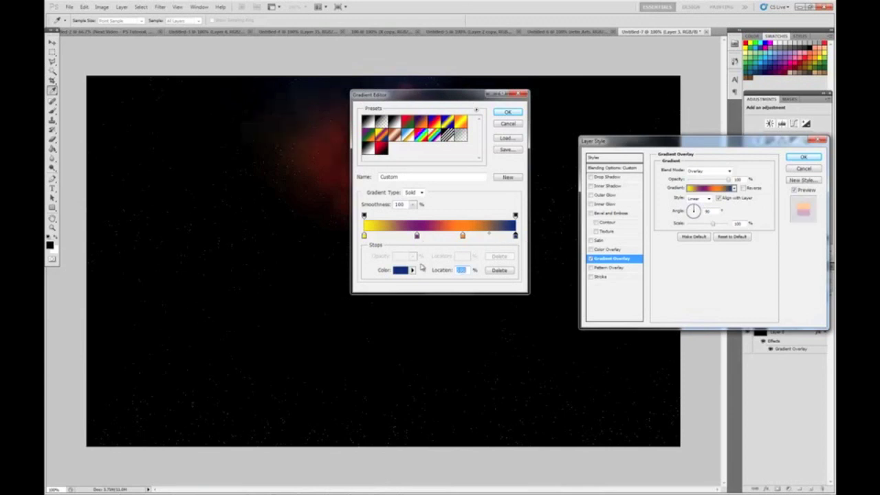
# - Recolour the gradient's yellow stop to bright cyan and its violet stop to dark green
pyautogui.click(365, 237)
pyautogui.click(399, 272)
pyautogui.click(337, 212)
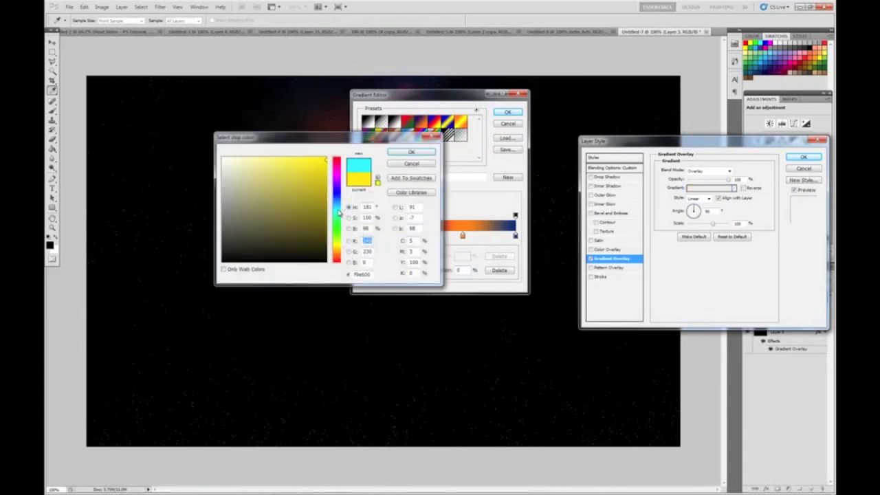
pyautogui.click(395, 153)
pyautogui.click(416, 236)
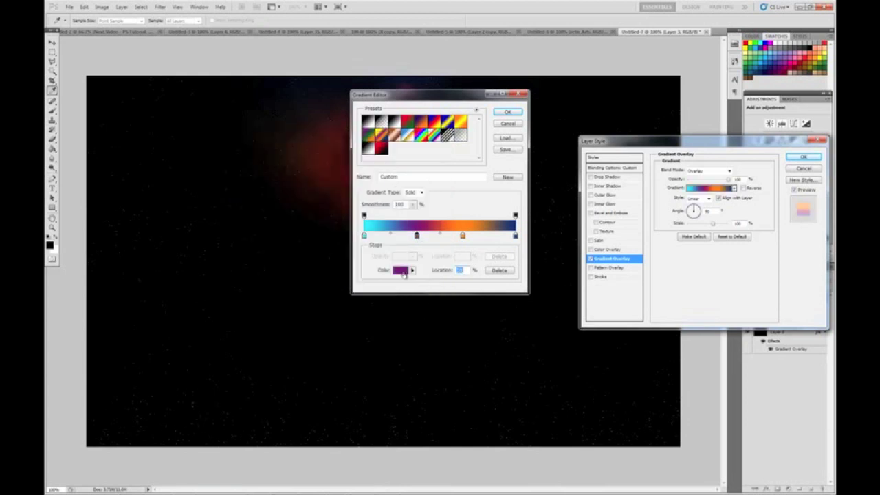
pyautogui.click(401, 272)
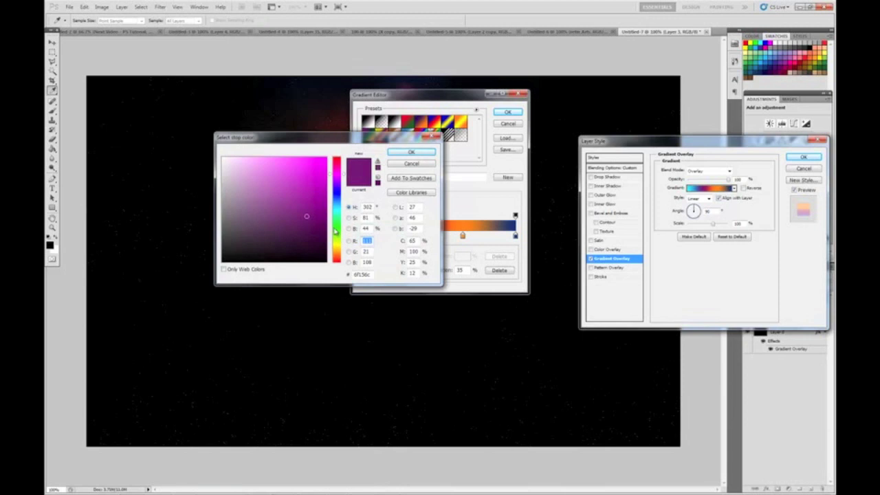
pyautogui.click(336, 230)
pyautogui.click(396, 155)
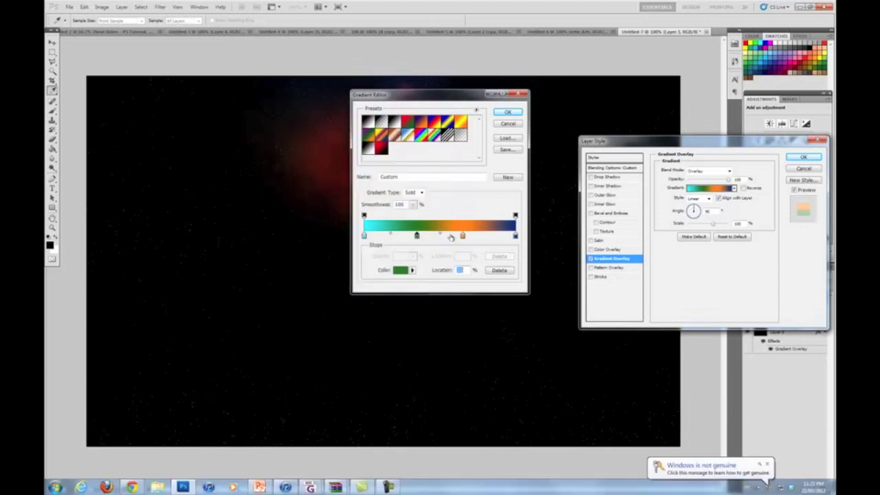
# - Recolour the gradient's orange stop to bright yellow and its blue end stop to red ff0000, and accept the edited gradient
pyautogui.click(462, 236)
pyautogui.click(402, 270)
pyautogui.click(338, 244)
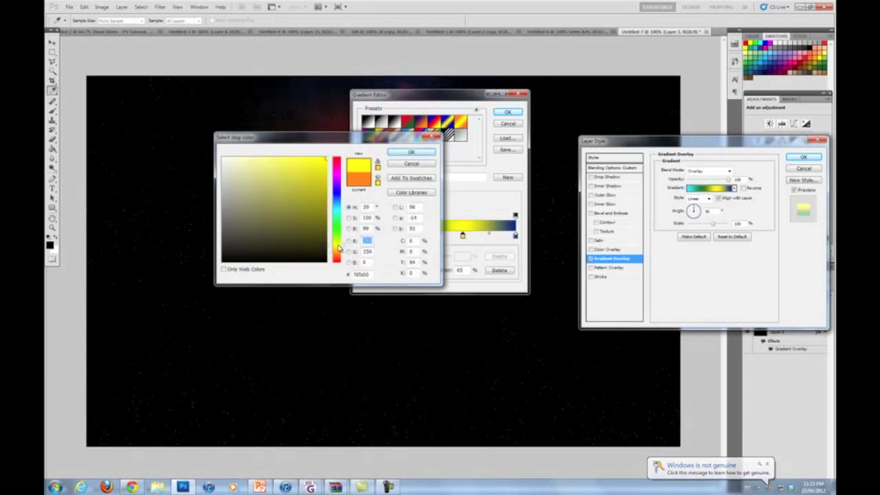
pyautogui.click(411, 152)
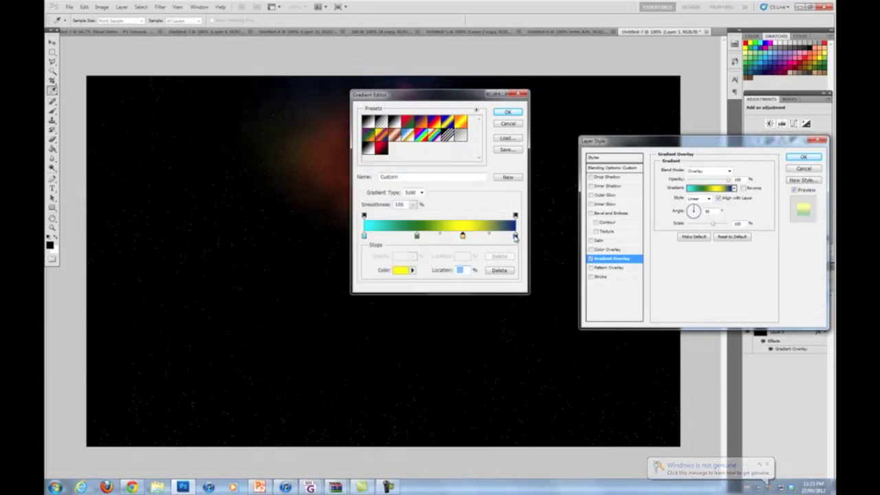
pyautogui.click(515, 235)
pyautogui.click(400, 270)
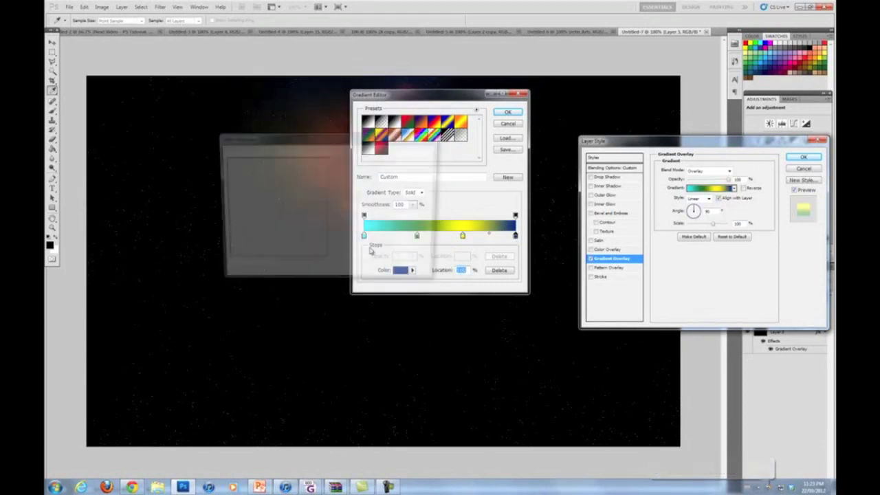
pyautogui.moveTo(336, 171); pyautogui.dragTo(338, 146)
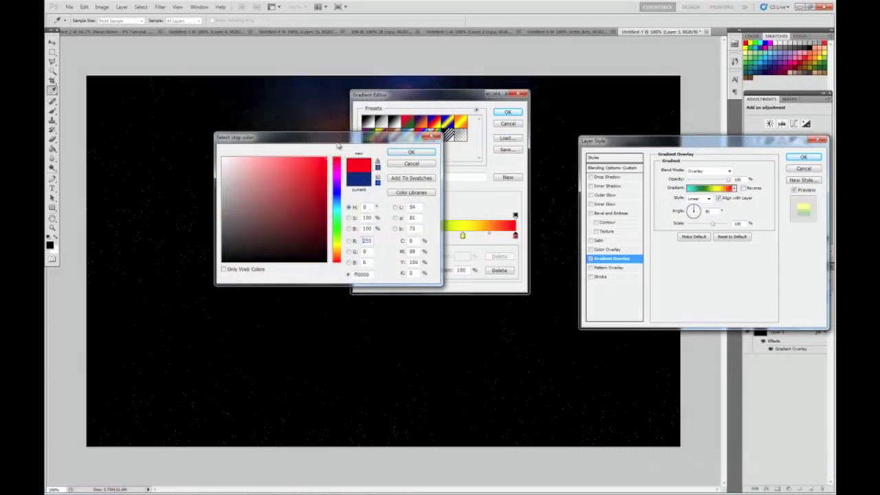
pyautogui.click(405, 153)
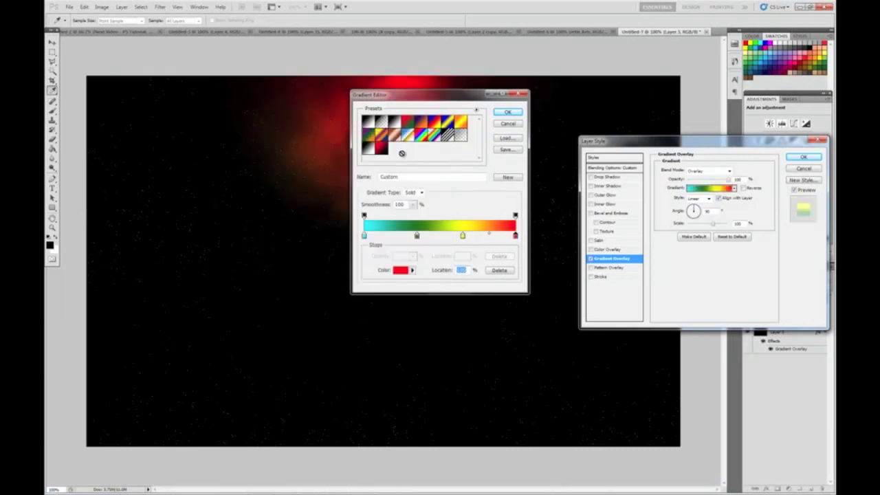
pyautogui.click(508, 113)
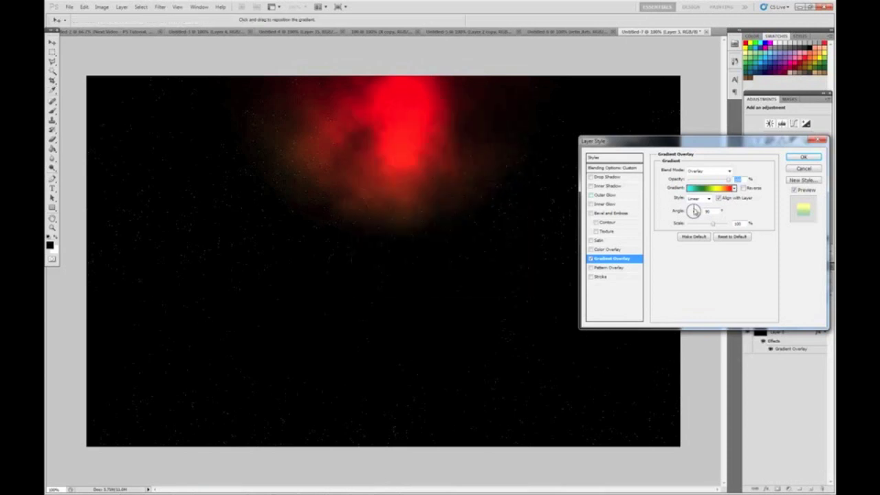
# - Rotate the gradient overlay's angle to point diagonally toward the canvas's upper-left corner and apply the layer style
pyautogui.click(692, 211)
pyautogui.moveTo(692, 211); pyautogui.dragTo(692, 212)
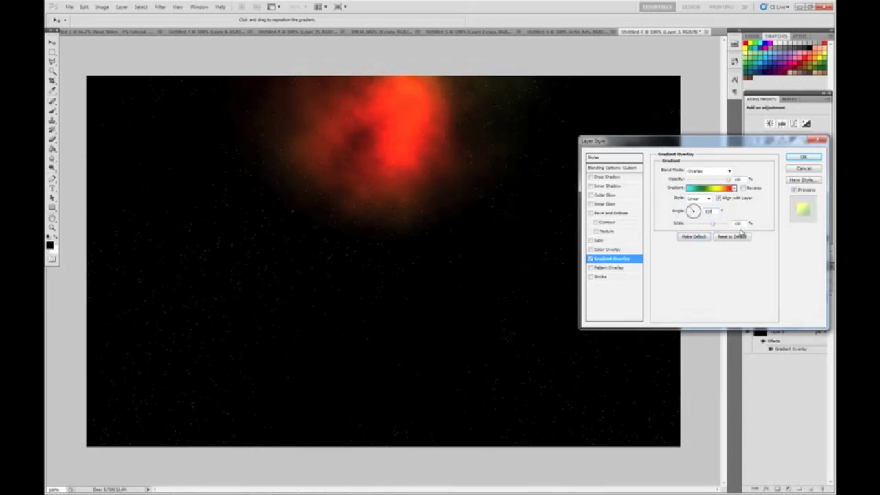
pyautogui.click(803, 159)
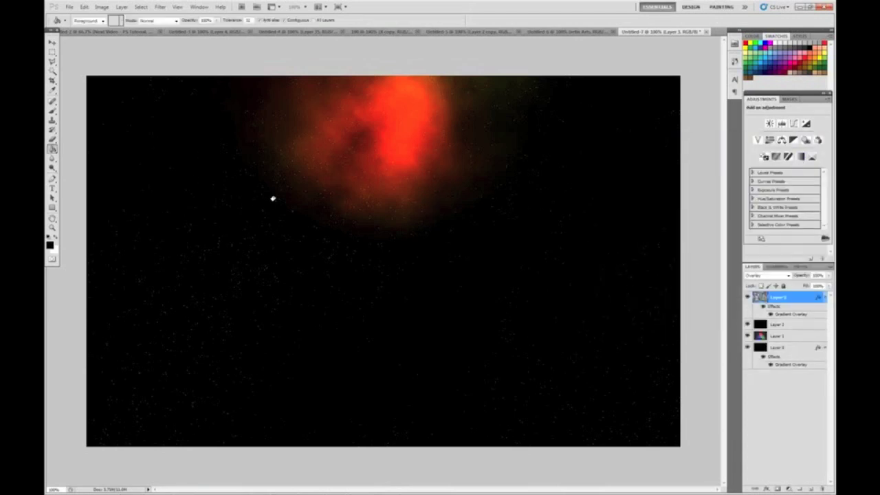
# - Add a new layer directly above the bottom background layer and fill it with black
pyautogui.click(775, 349)
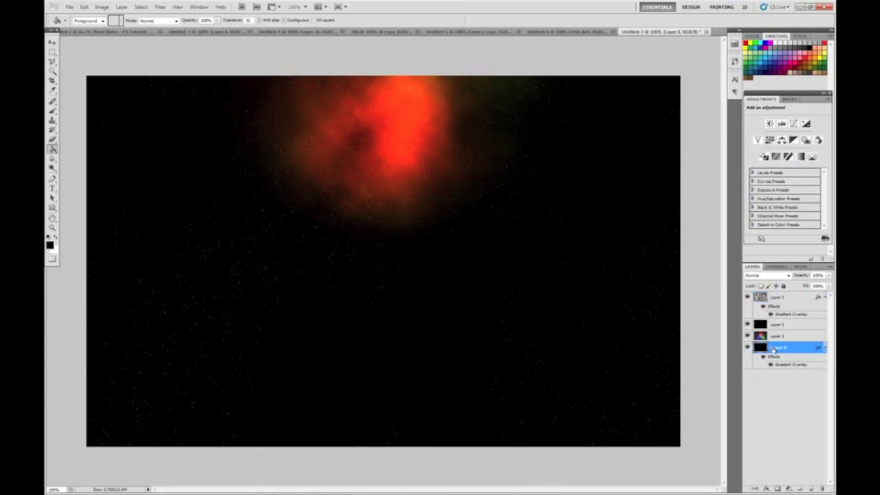
pyautogui.click(811, 488)
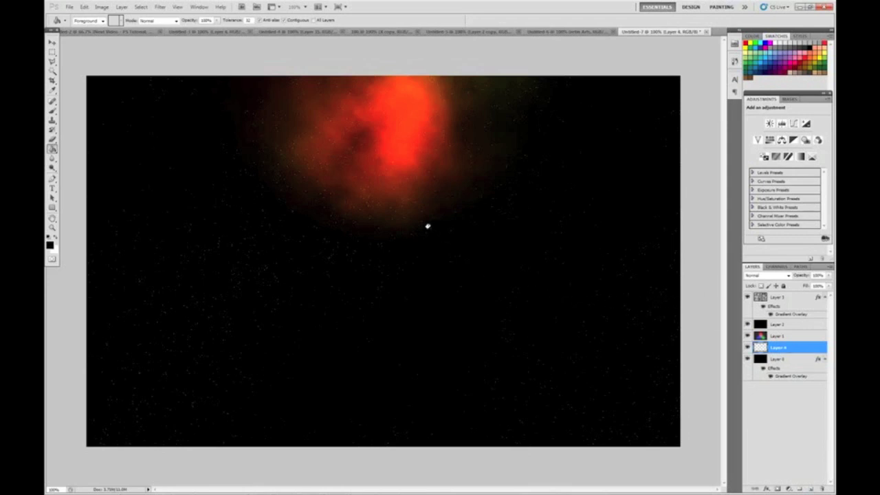
pyautogui.click(314, 246)
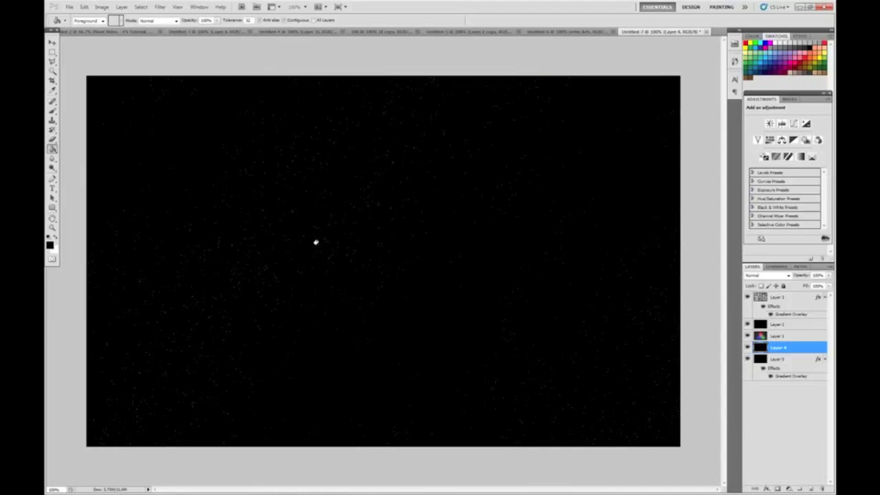
# - Render a 105mm Prime lens flare at 100% brightness on the new black layer, centred slightly right of and below the canvas centre
pyautogui.click(160, 7)
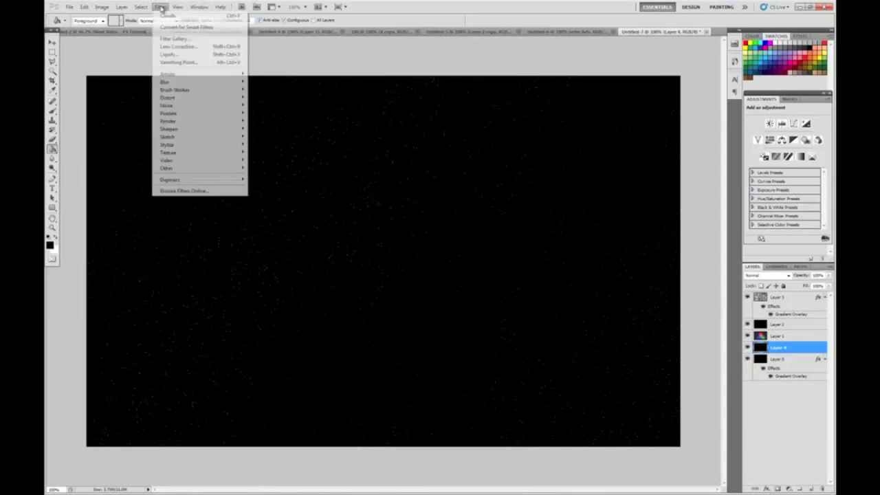
pyautogui.moveTo(177, 122)
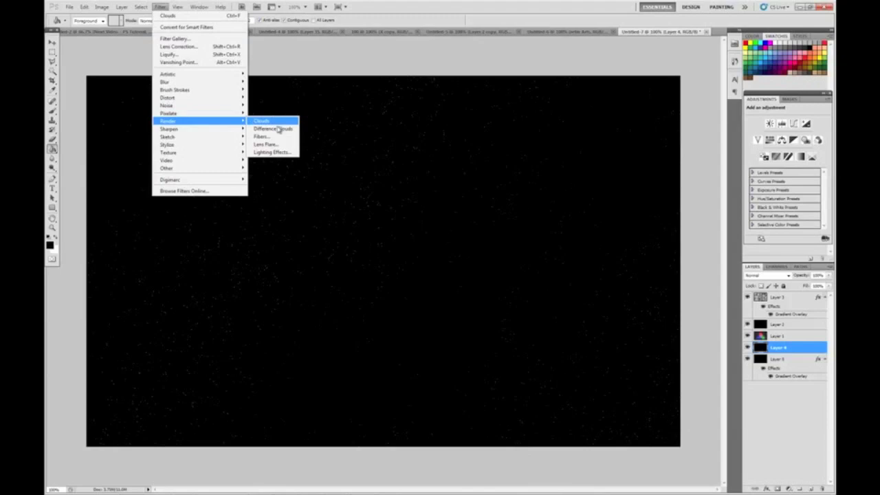
pyautogui.click(275, 147)
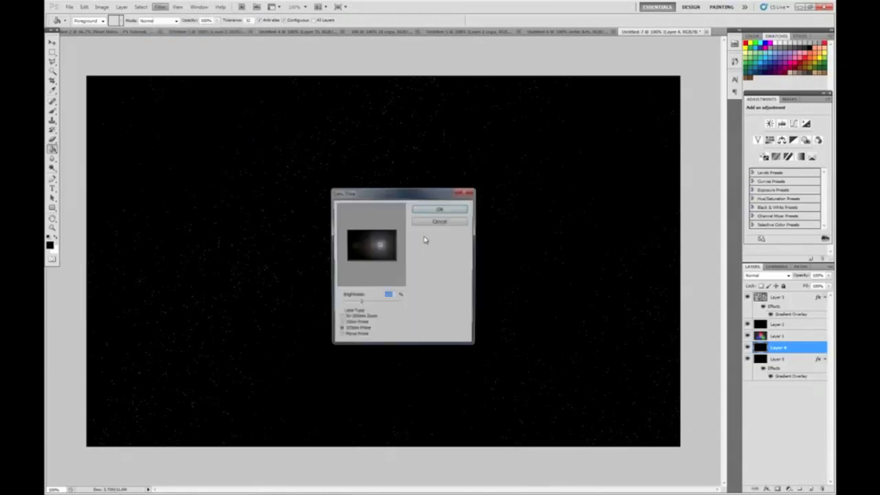
pyautogui.click(340, 332)
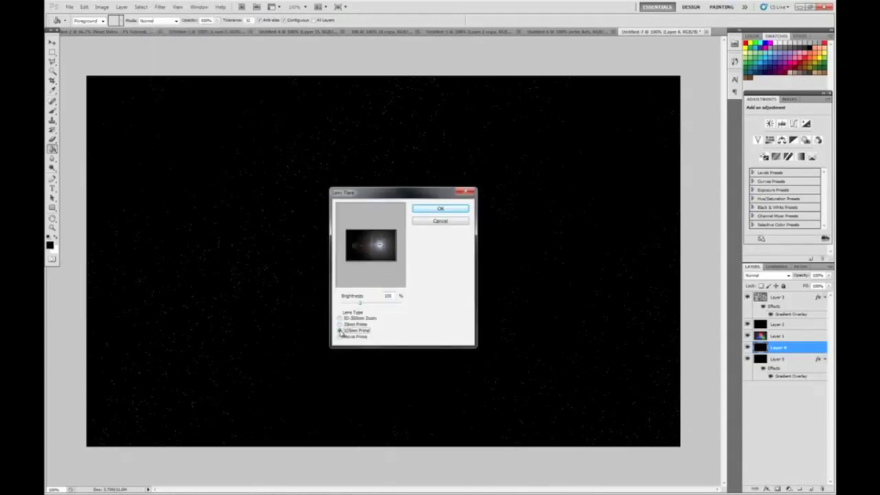
pyautogui.moveTo(382, 245); pyautogui.dragTo(380, 250)
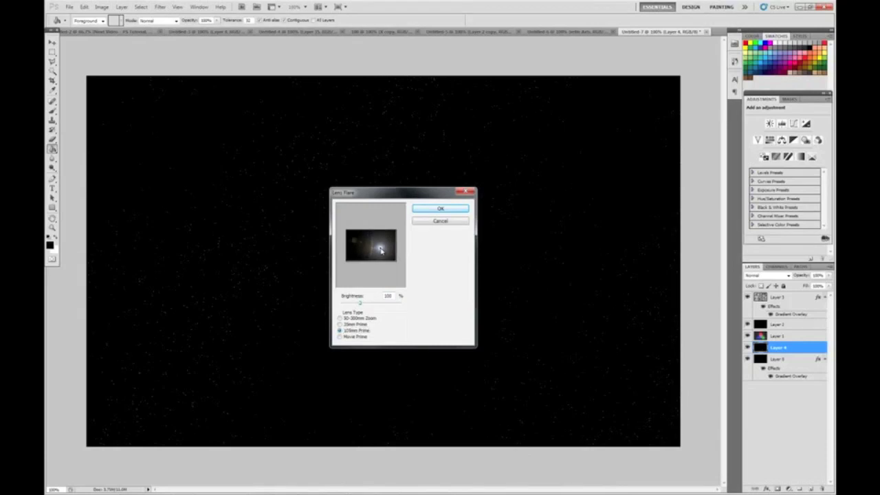
pyautogui.click(440, 208)
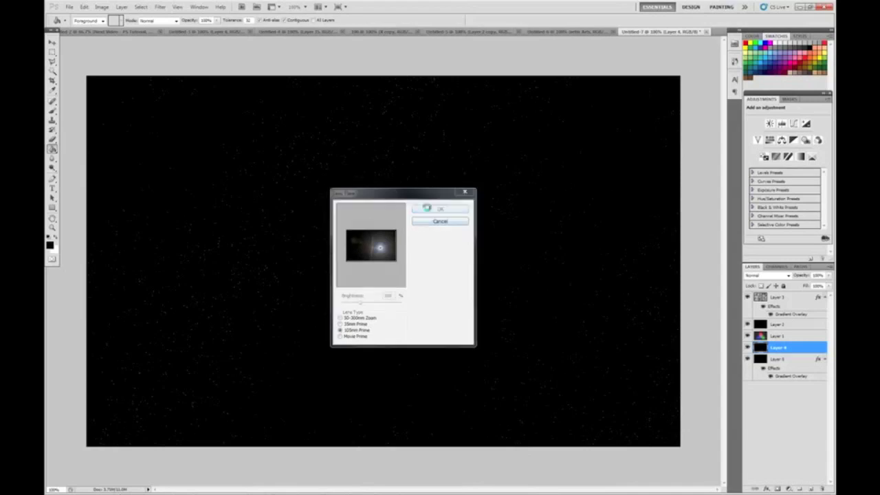
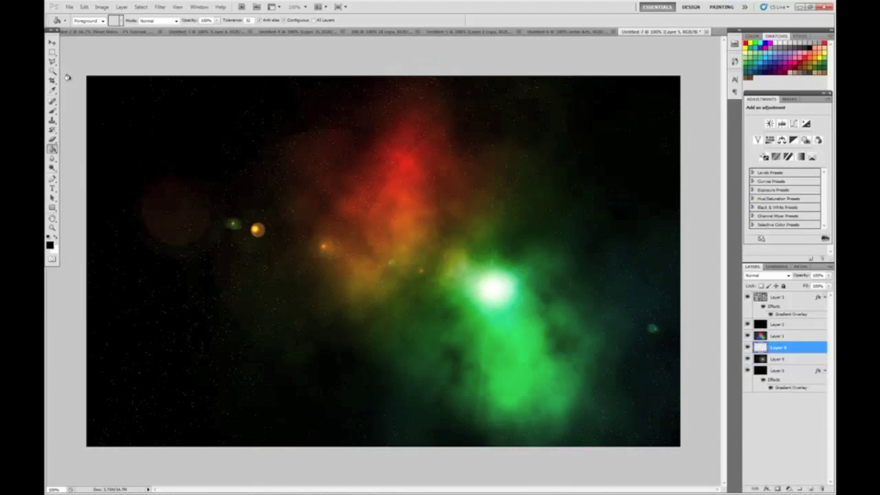
# - Paint a soft white glow with an 800-size brush along the upper edge of a rectangular selection covering the canvas's lower half, and deselect
pyautogui.click(52, 52)
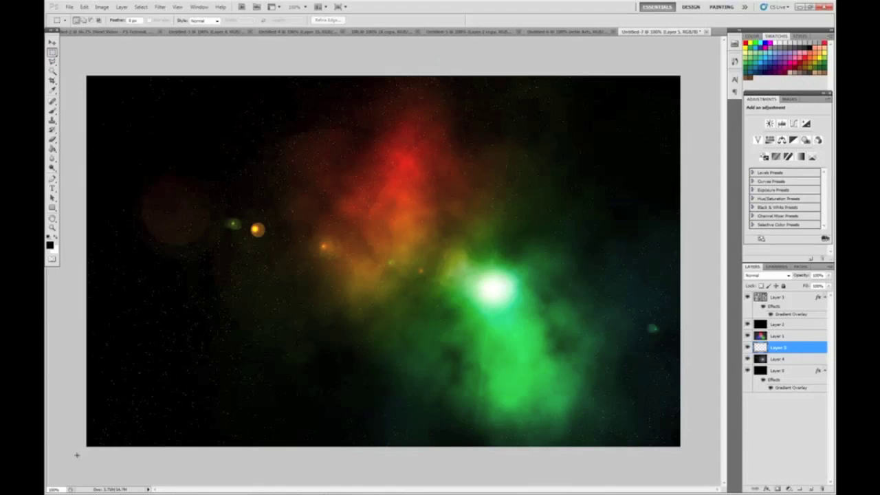
pyautogui.moveTo(72, 458); pyautogui.dragTo(701, 262)
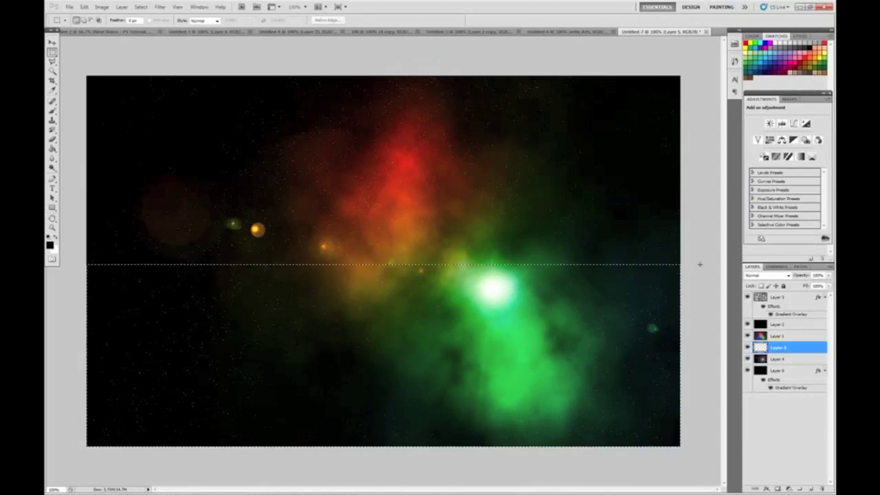
pyautogui.press('b')
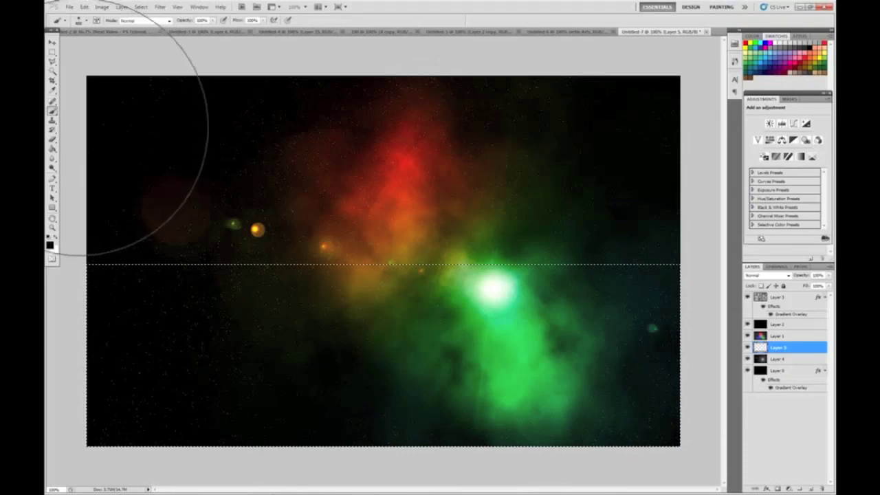
pyautogui.click(81, 20)
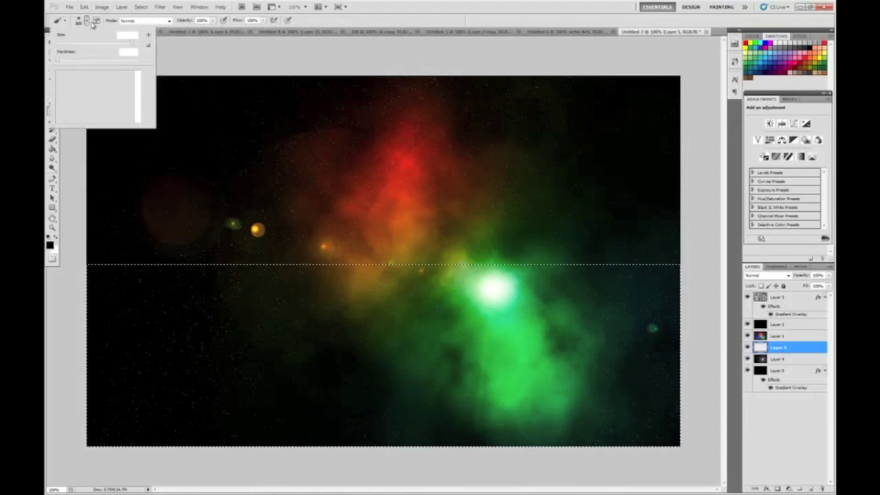
pyautogui.doubleClick(127, 35)
pyautogui.write('800')
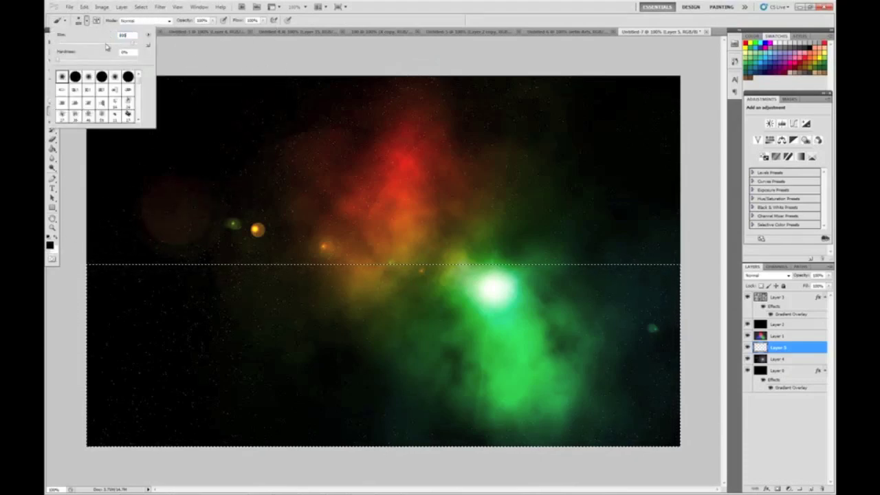
pyautogui.click(474, 5)
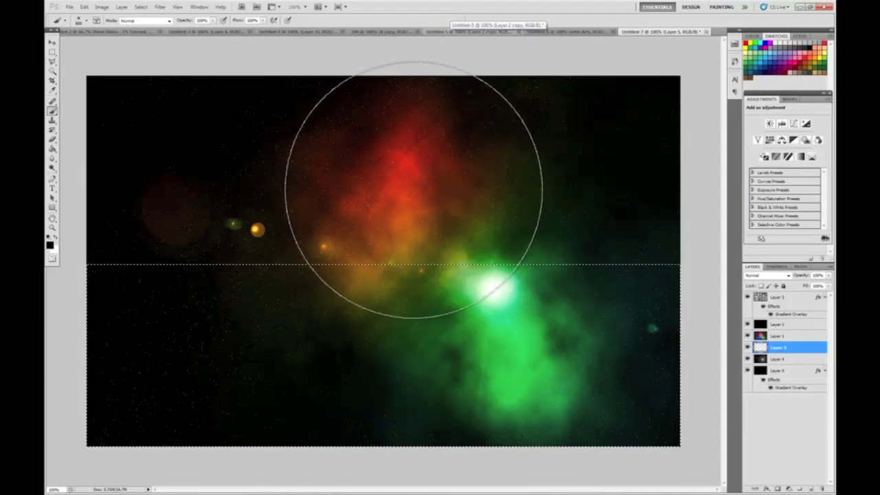
pyautogui.click(413, 190)
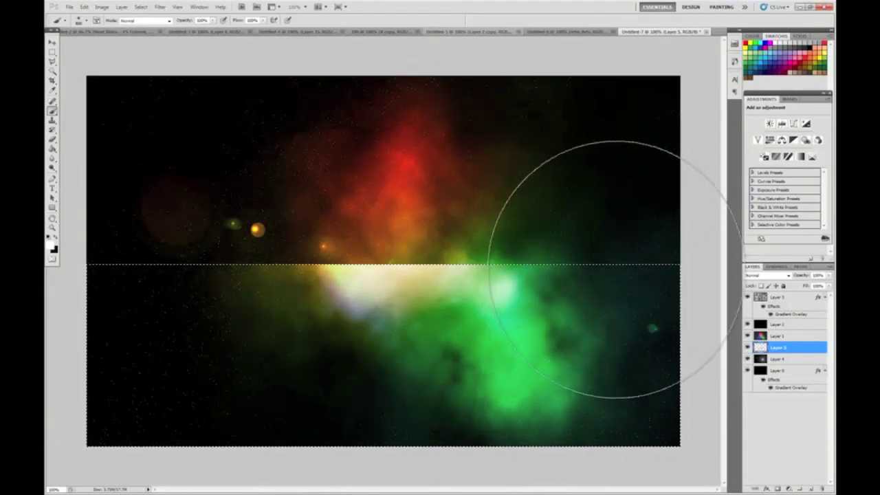
pyautogui.hotkey('ctrl', 'd')
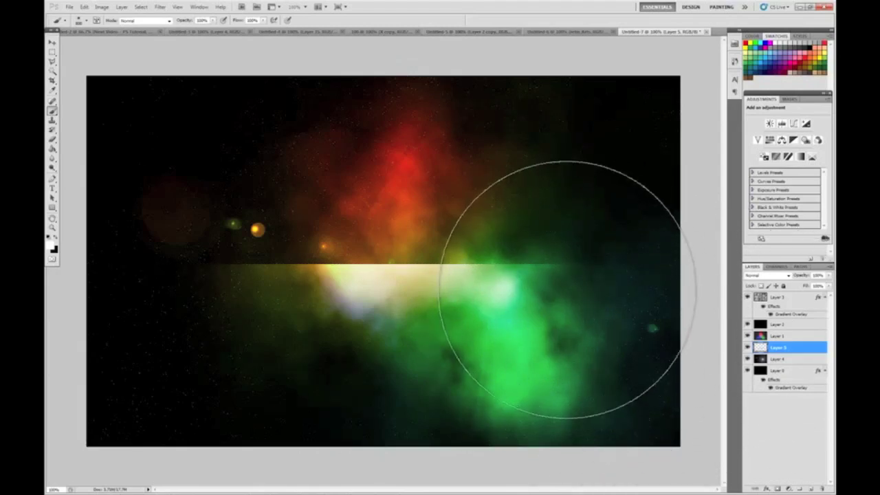
# - Rotate the white half-glow to about -112.7°, shrink it proportionally to roughly half size and place it as a beam across the coloured clouds' middle
pyautogui.press('v')
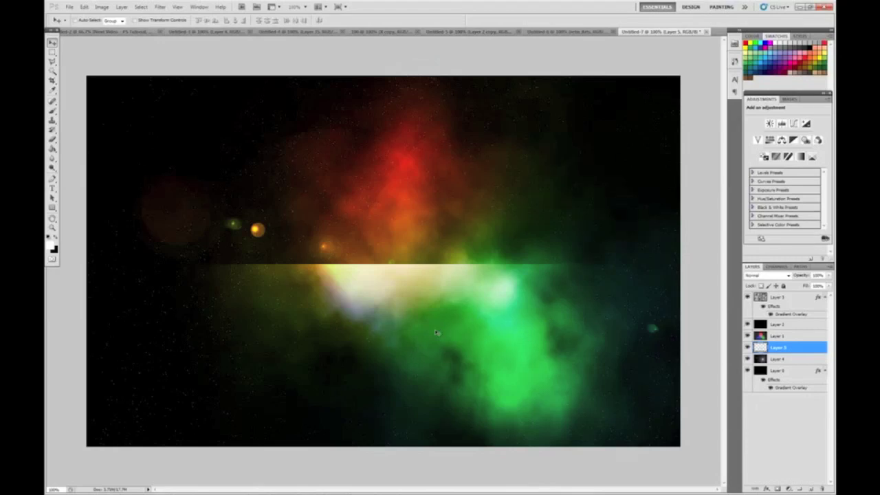
pyautogui.hotkey('ctrl', 't')
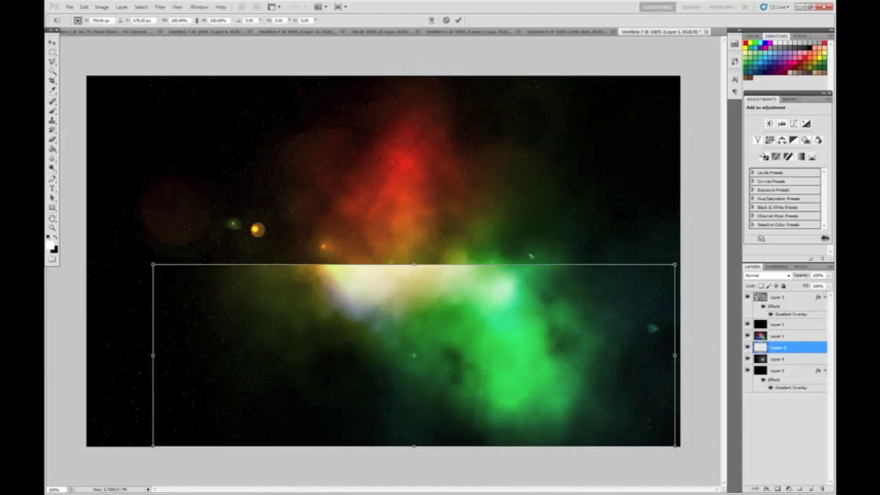
pyautogui.moveTo(571, 176); pyautogui.dragTo(311, 315)
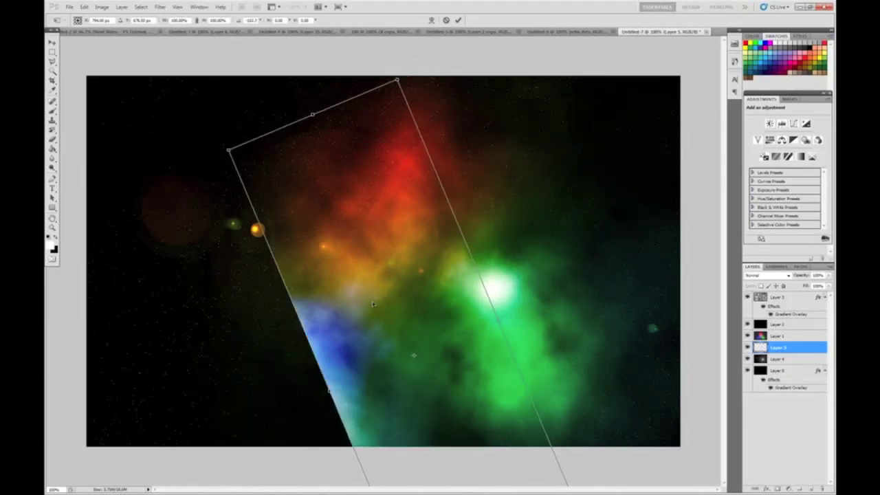
pyautogui.moveTo(368, 305); pyautogui.dragTo(437, 211)
pyautogui.hotkey('ctrl', '-')
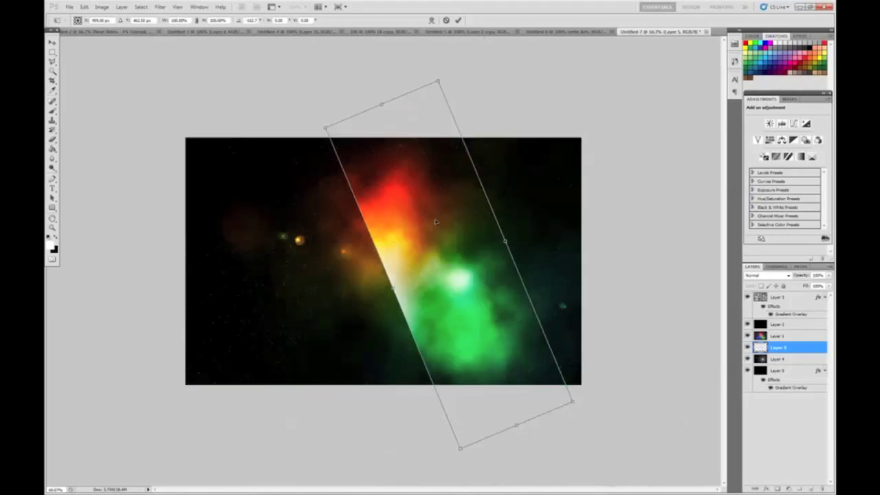
pyautogui.click(197, 20)
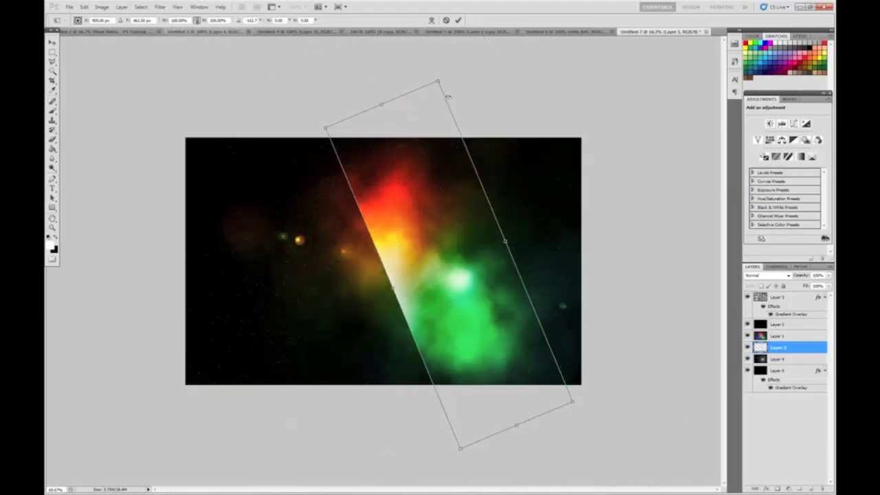
pyautogui.moveTo(436, 83); pyautogui.dragTo(426, 202)
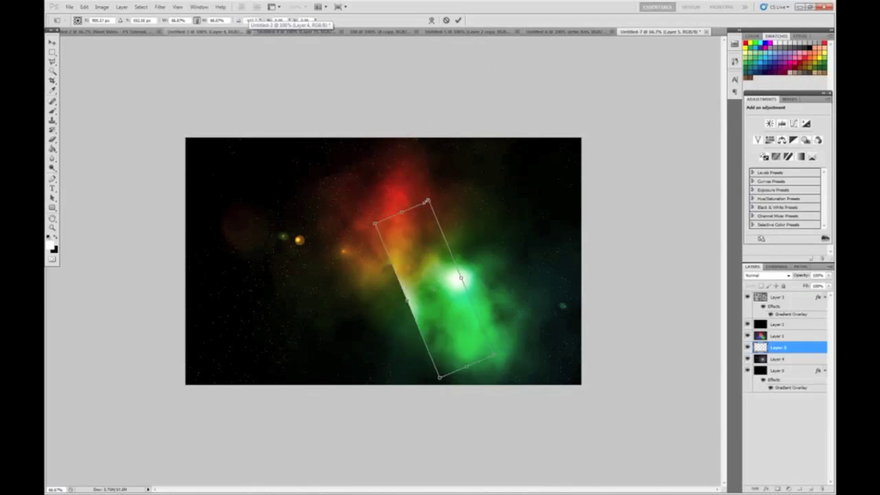
pyautogui.press('Return')
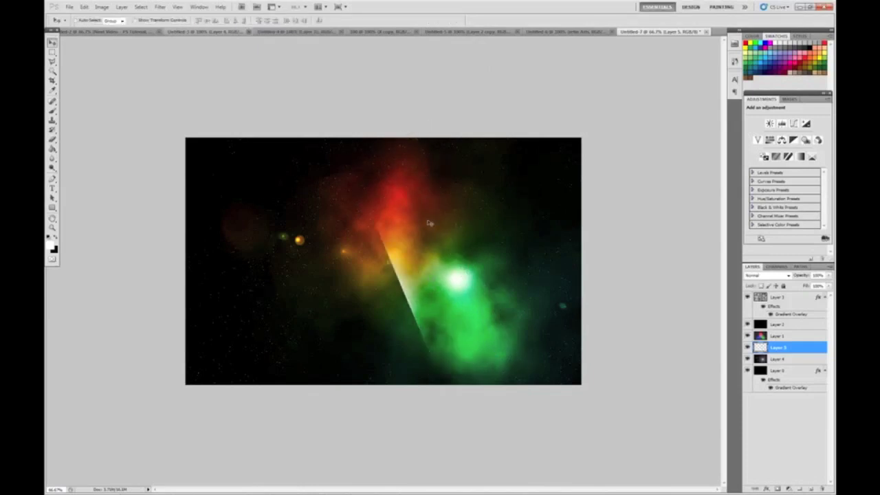
# - Duplicate the light beam three times with small offsets, rotating the third copy to slant the opposite way and cross the others
pyautogui.hotkey('ctrl', '+')
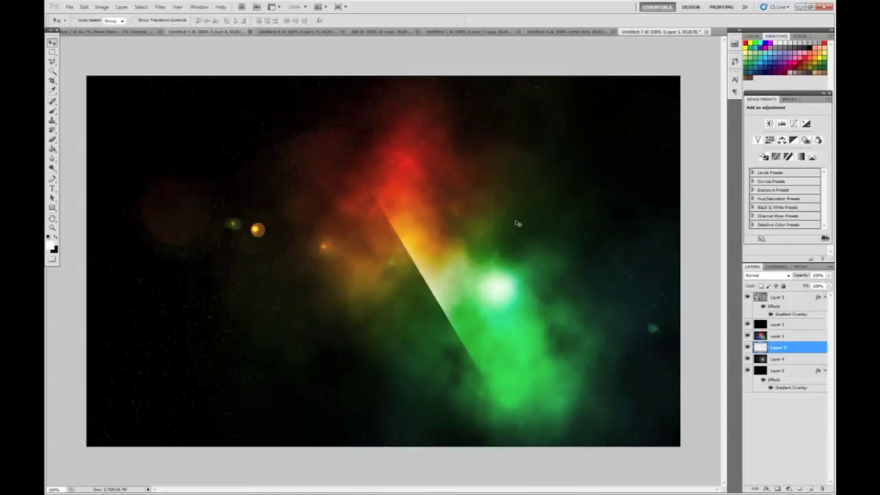
pyautogui.hotkey('ctrl', 'alt', 't')
pyautogui.press('Return')
pyautogui.hotkey('ctrl', 'alt', 't')
pyautogui.press('Return')
pyautogui.hotkey('ctrl', 'alt', 't')
pyautogui.moveTo(606, 218); pyautogui.dragTo(507, 182)
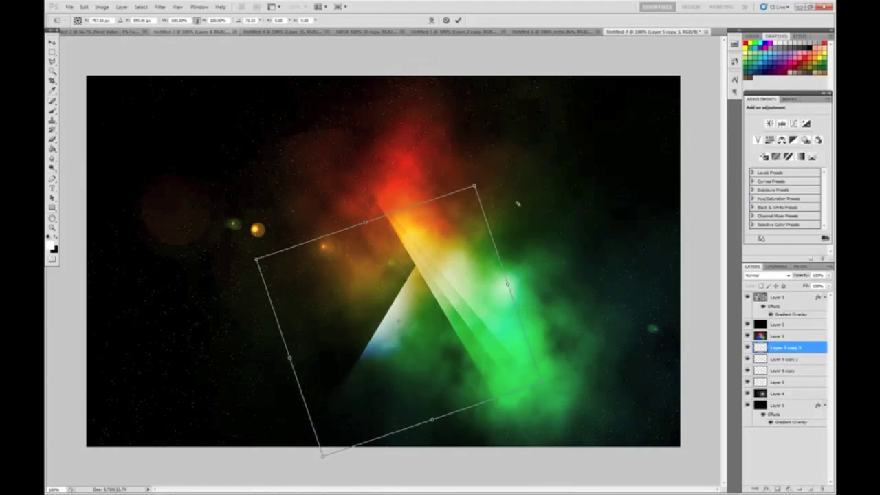
pyautogui.press('Return')
# - Duplicate the crossing beam twice more, offsetting the copies slightly to form a fan of parallel light streaks
pyautogui.hotkey('ctrl', 'alt', 't')
pyautogui.press('Return')
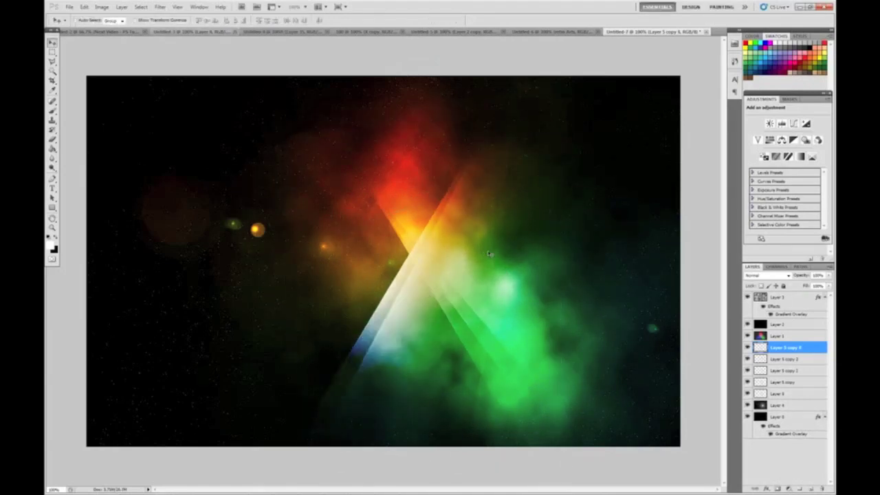
pyautogui.hotkey('ctrl', 'alt', 't')
pyautogui.moveTo(577, 261); pyautogui.dragTo(573, 242)
pyautogui.press('Return')
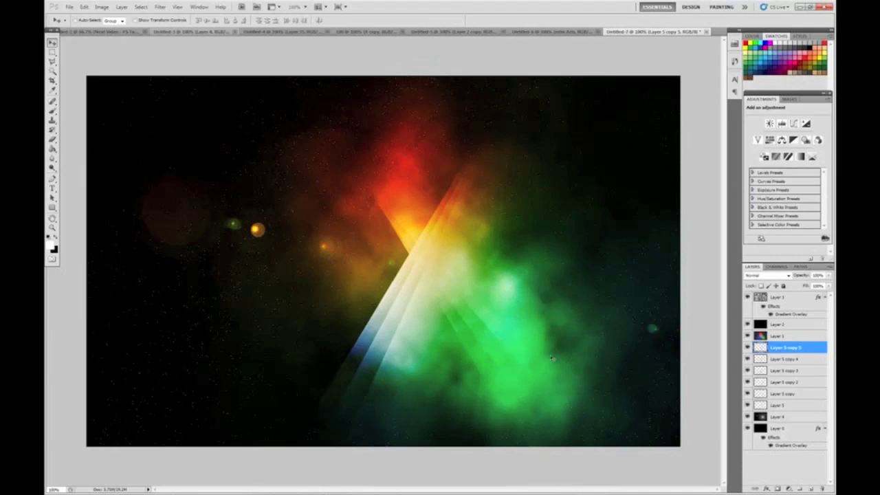
# - Set the blend mode of Layer 5, Layer 5 copy and Layer 5 copy 2 to Screen
pyautogui.click(779, 406)
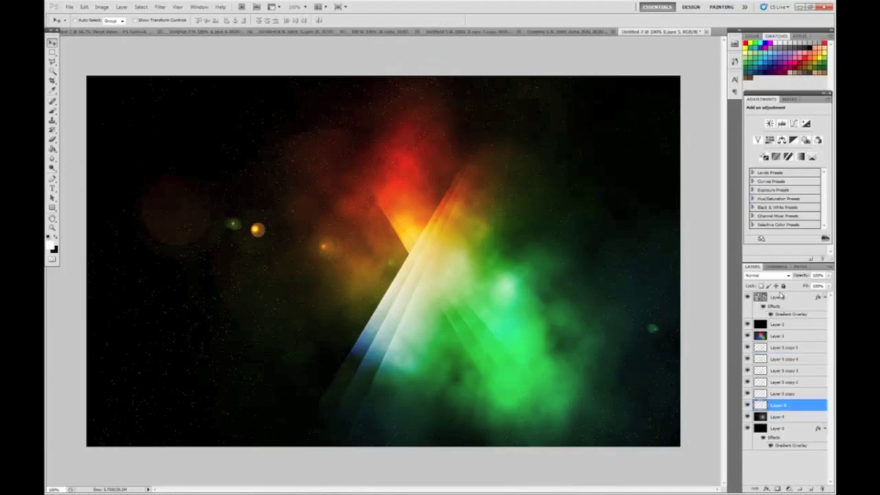
pyautogui.click(767, 277)
pyautogui.click(759, 352)
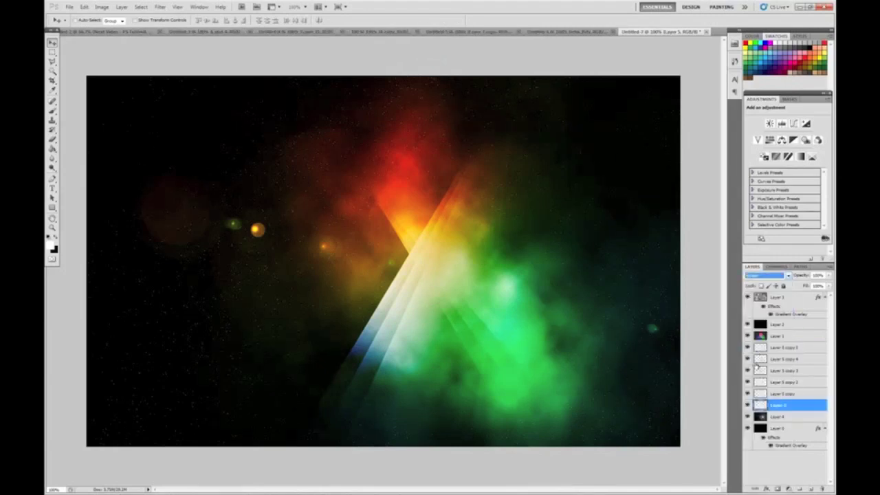
pyautogui.click(773, 394)
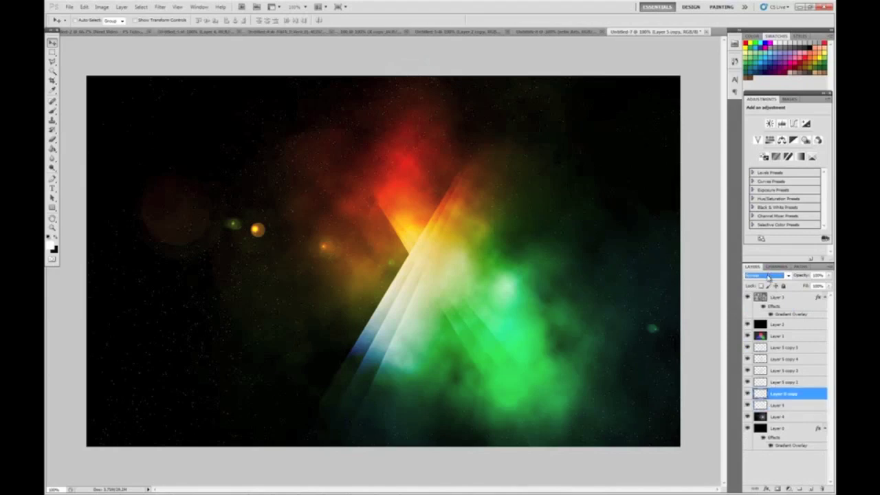
pyautogui.click(768, 275)
pyautogui.click(770, 351)
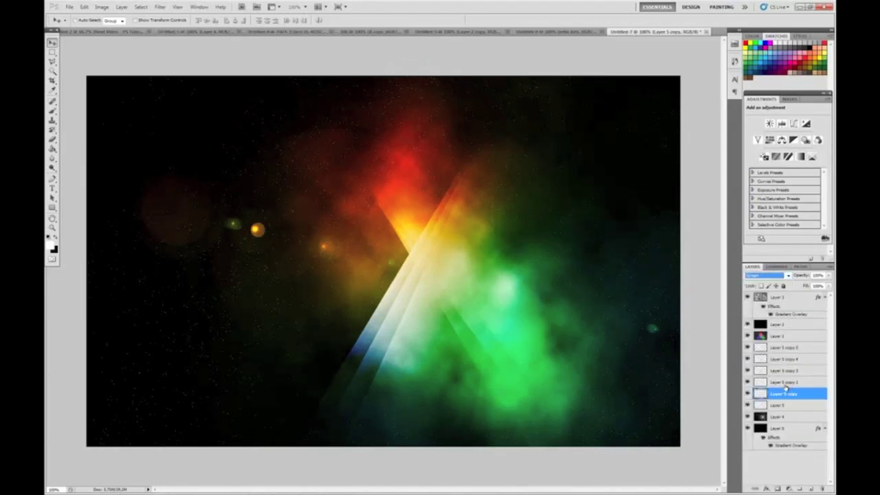
pyautogui.click(785, 383)
pyautogui.click(767, 275)
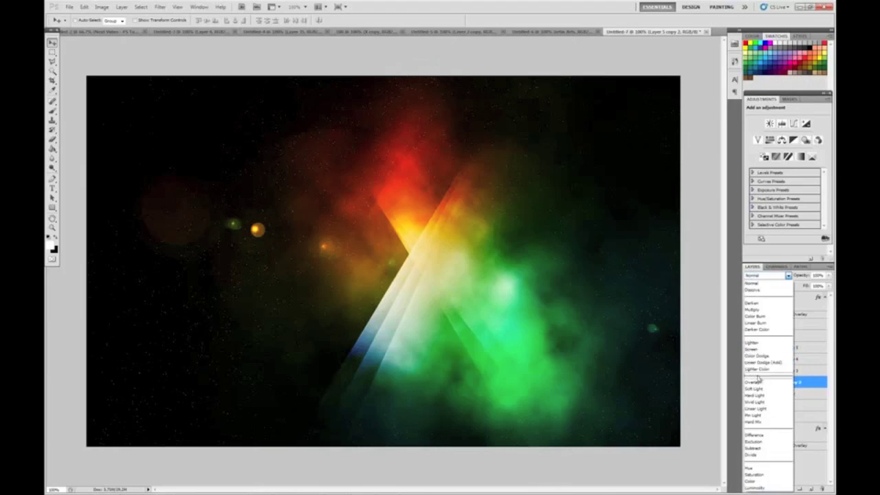
pyautogui.click(754, 350)
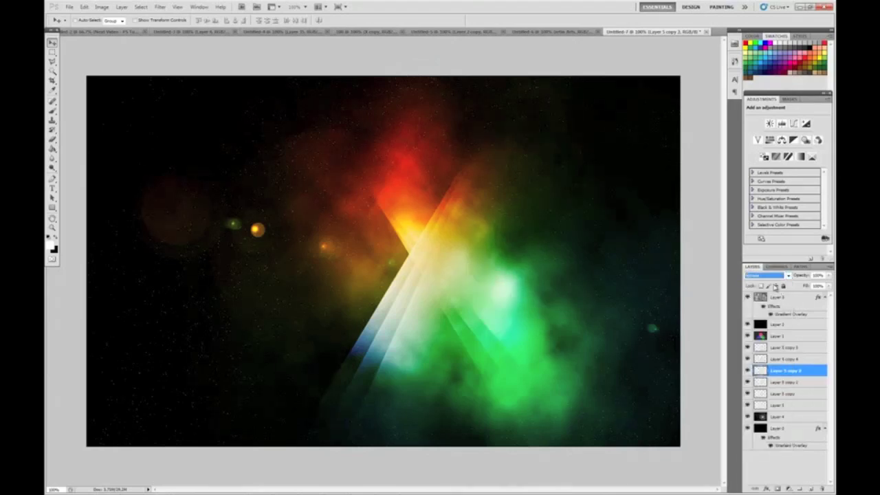
# - Set the blend mode of Layer 5 copy 3, Layer 5 copy 4 and Layer 5 copy 5 to Screen
pyautogui.click(768, 276)
pyautogui.click(782, 348)
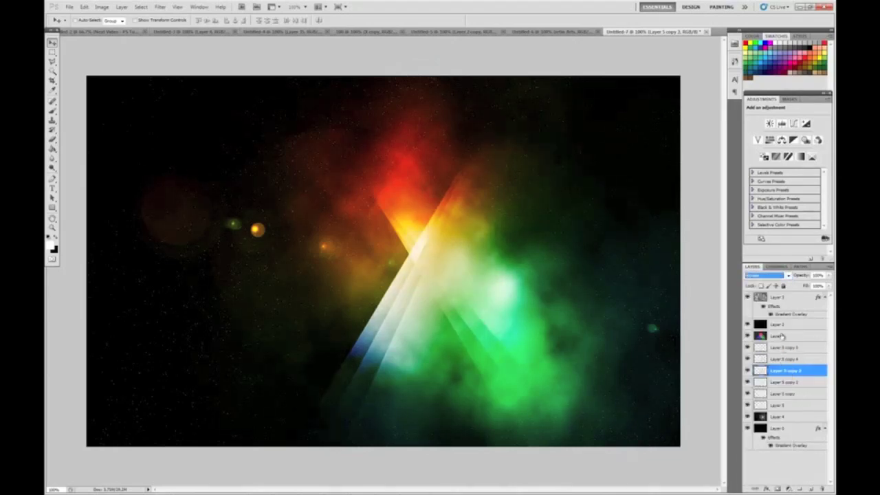
pyautogui.click(783, 358)
pyautogui.click(768, 276)
pyautogui.click(770, 350)
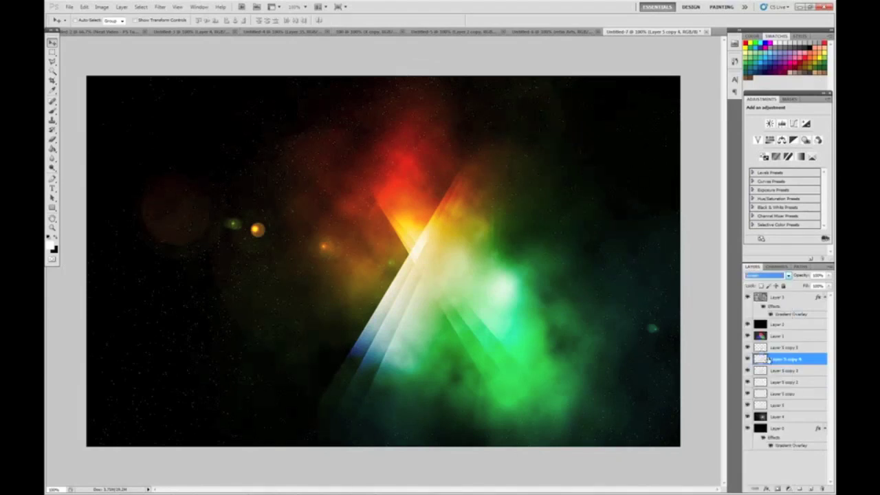
pyautogui.click(769, 348)
pyautogui.click(768, 275)
pyautogui.click(770, 347)
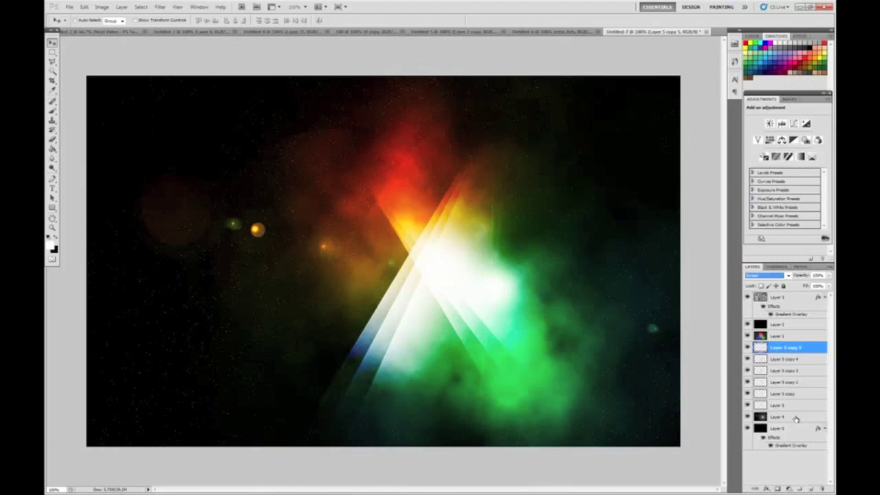
# - Move Layer 4 through Layer 1 together with Layer 3 horizontally toward the canvas's right side
pyautogui.click(790, 417)
pyautogui.keyDown('shift'); pyautogui.click(787, 337); pyautogui.keyUp('shift')
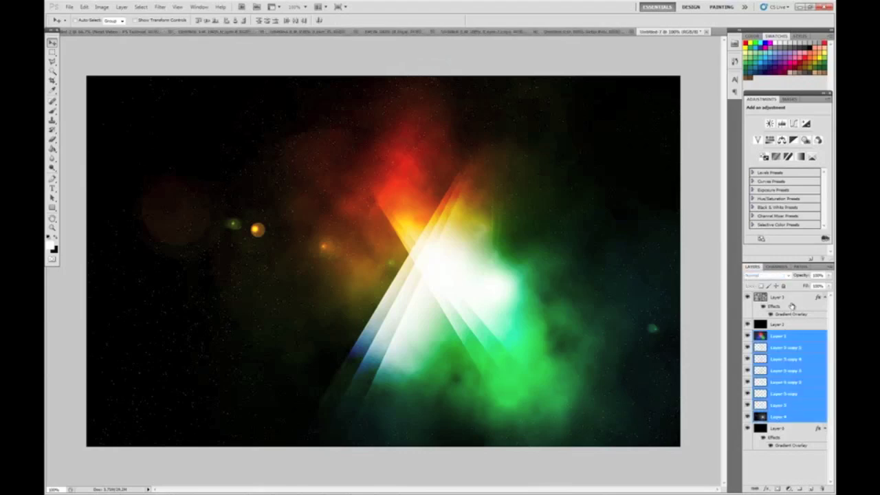
pyautogui.keyDown('ctrl'); pyautogui.click(777, 296); pyautogui.keyUp('ctrl')
pyautogui.moveTo(513, 324); pyautogui.dragTo(591, 339)
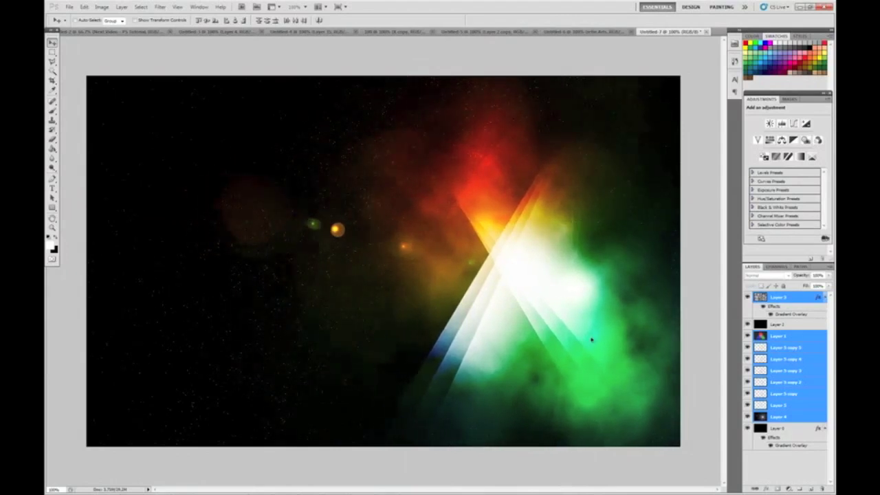
# - Add and undo a blank layer above the top layer, and choose the Devil Breeze font for the Type tool
pyautogui.click(790, 297)
pyautogui.click(811, 488)
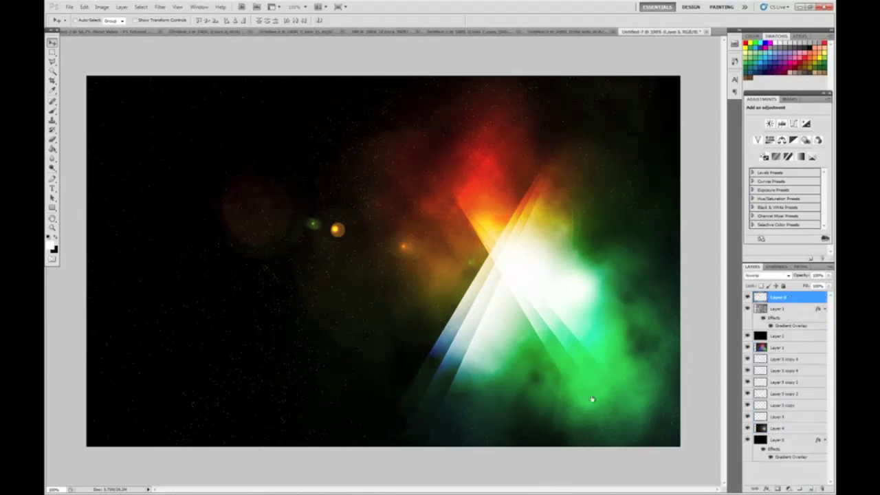
pyautogui.press('t')
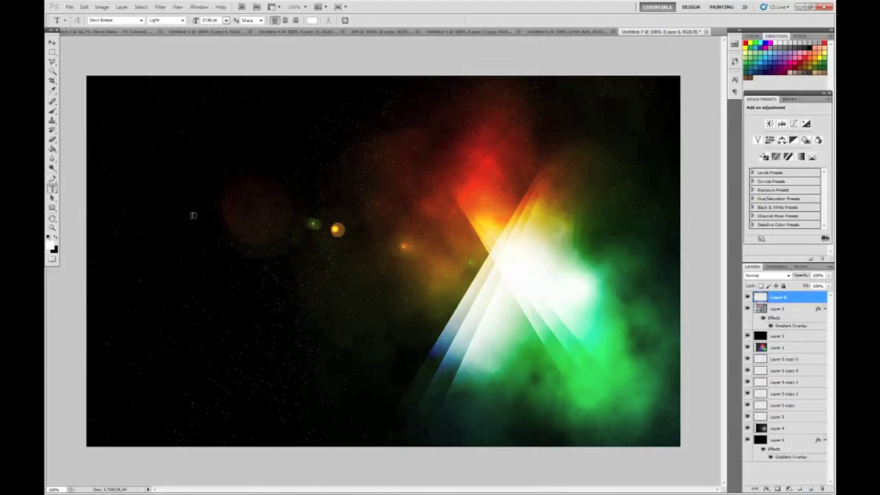
pyautogui.click(140, 21)
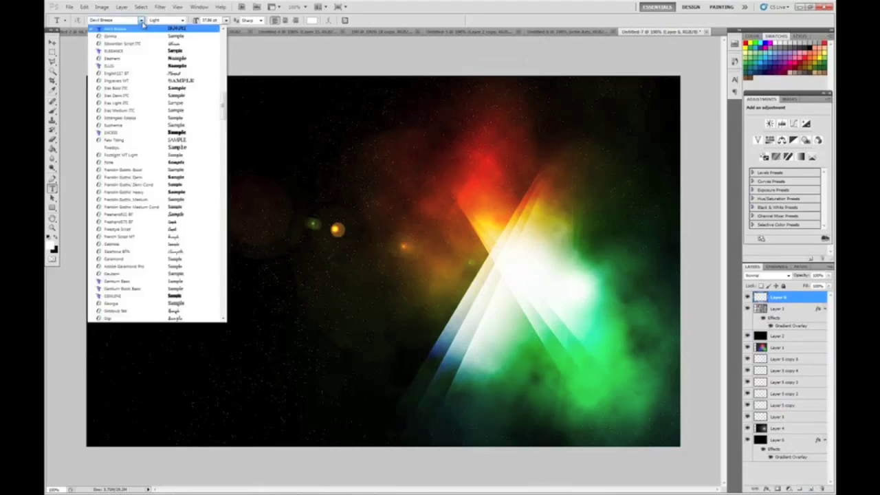
pyautogui.click(140, 28)
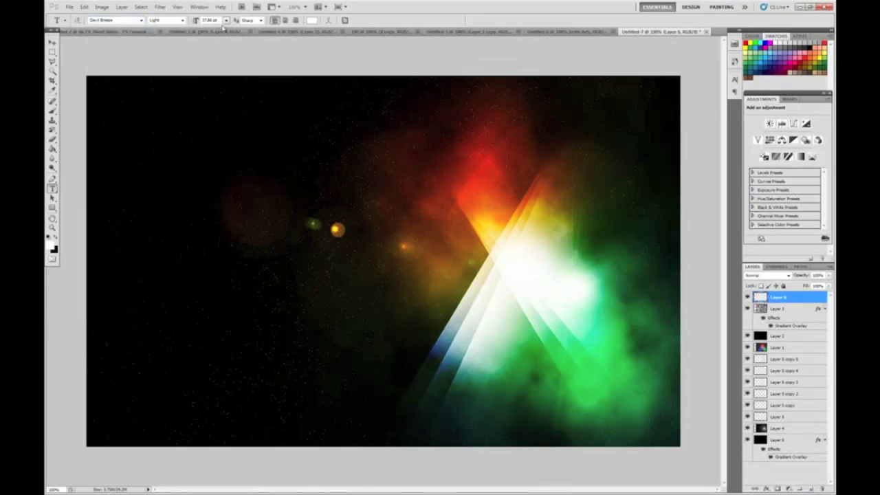
pyautogui.hotkey('ctrl', 'z')
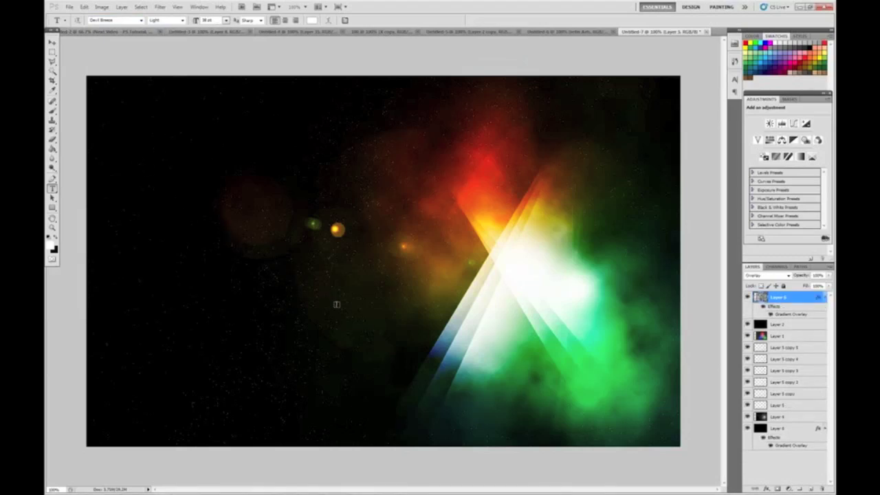
# - Add the spaced title "A T R O X" at 200 pt in a text frame on the dark left half of the canvas
pyautogui.moveTo(131, 152); pyautogui.dragTo(443, 349)
pyautogui.click(217, 19)
pyautogui.write('200')
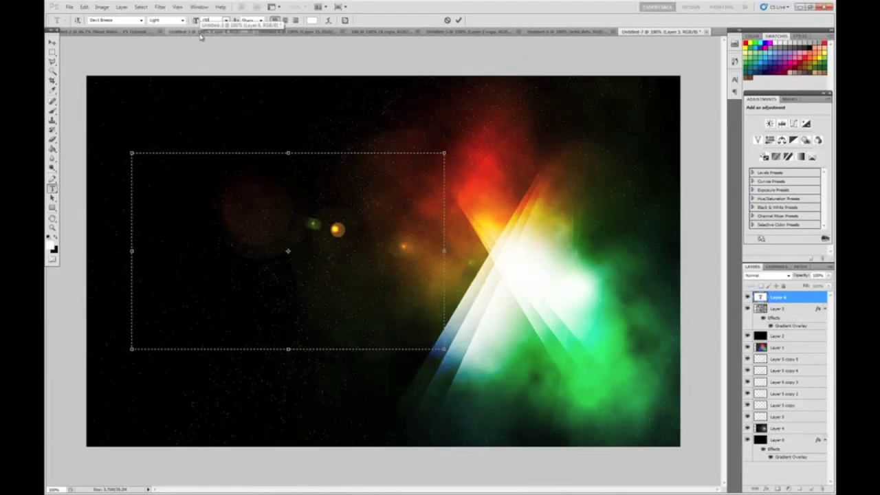
pyautogui.write('A')
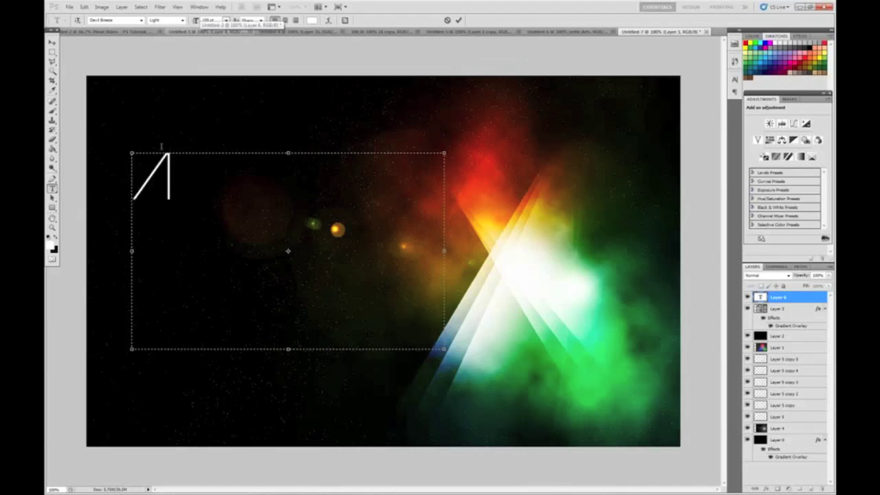
pyautogui.write('TROX')
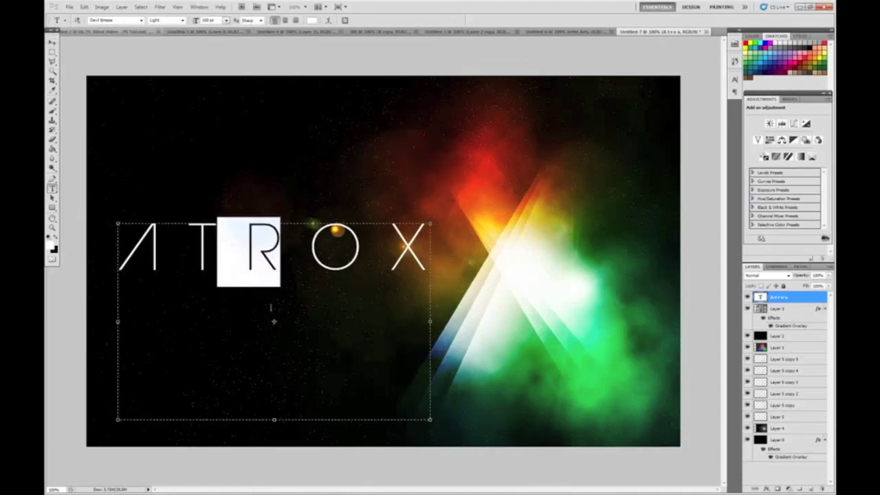
# - Add the smaller subtitle "retin Arts" and place it just below the title, aligned with the right end of the X
pyautogui.moveTo(236, 311); pyautogui.dragTo(412, 393)
pyautogui.write('retin Arts')
pyautogui.hotkey('ctrl', 'Return')
pyautogui.press('v')
pyautogui.moveTo(315, 377); pyautogui.dragTo(428, 337)
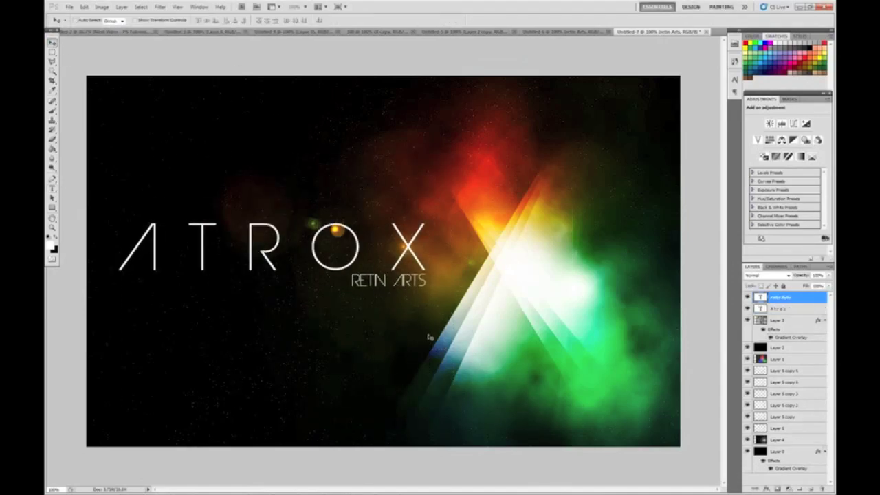